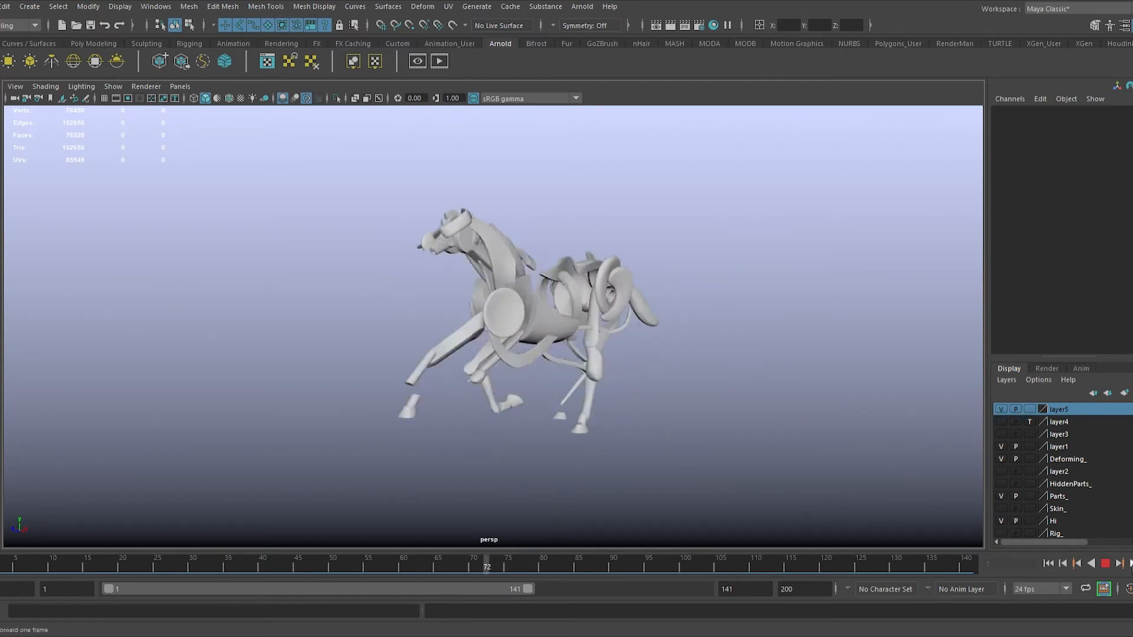
Step: Play back and scrub the running horse animation to frame 109, examining its moving parts and pose from different angles
left_click(1105, 564)
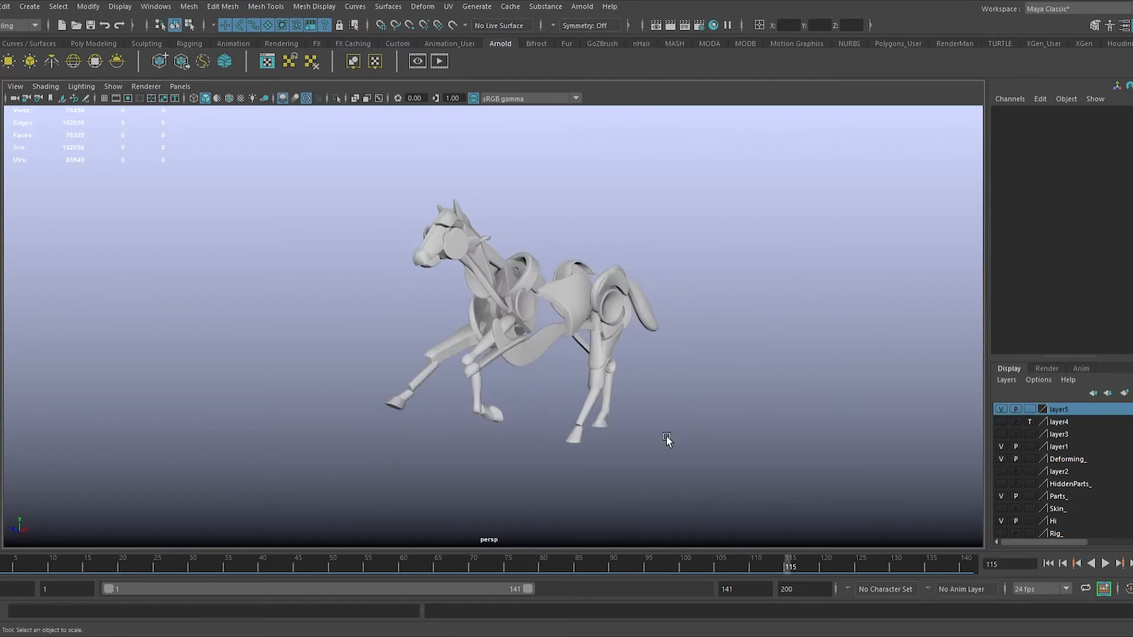
left_click_drag(610, 370, 637, 392, "alt")
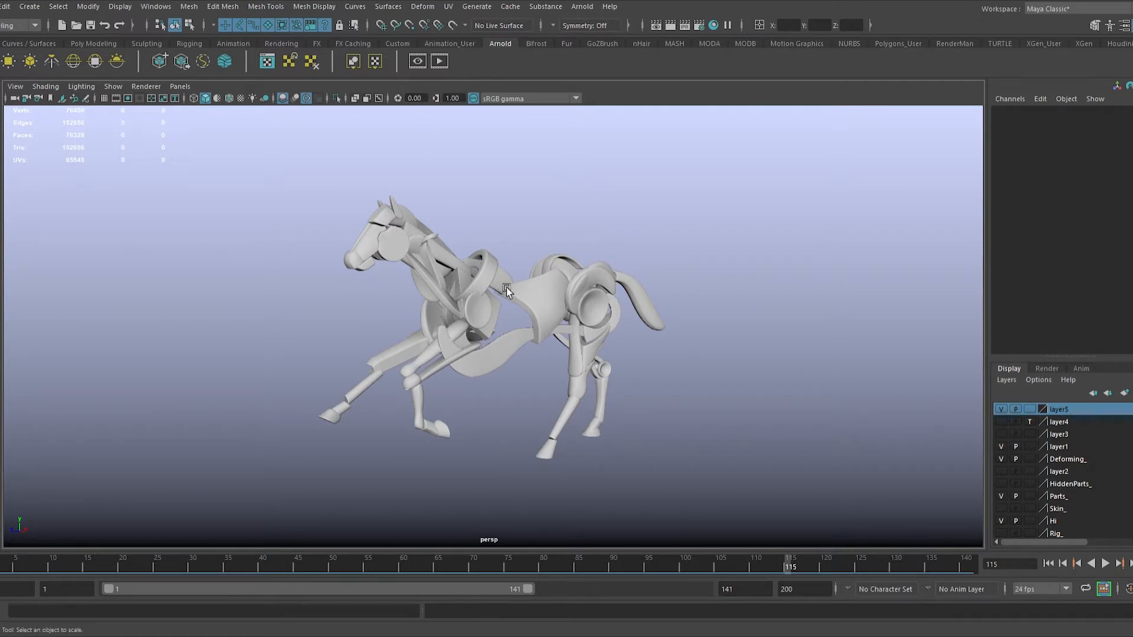
key("alt+v")
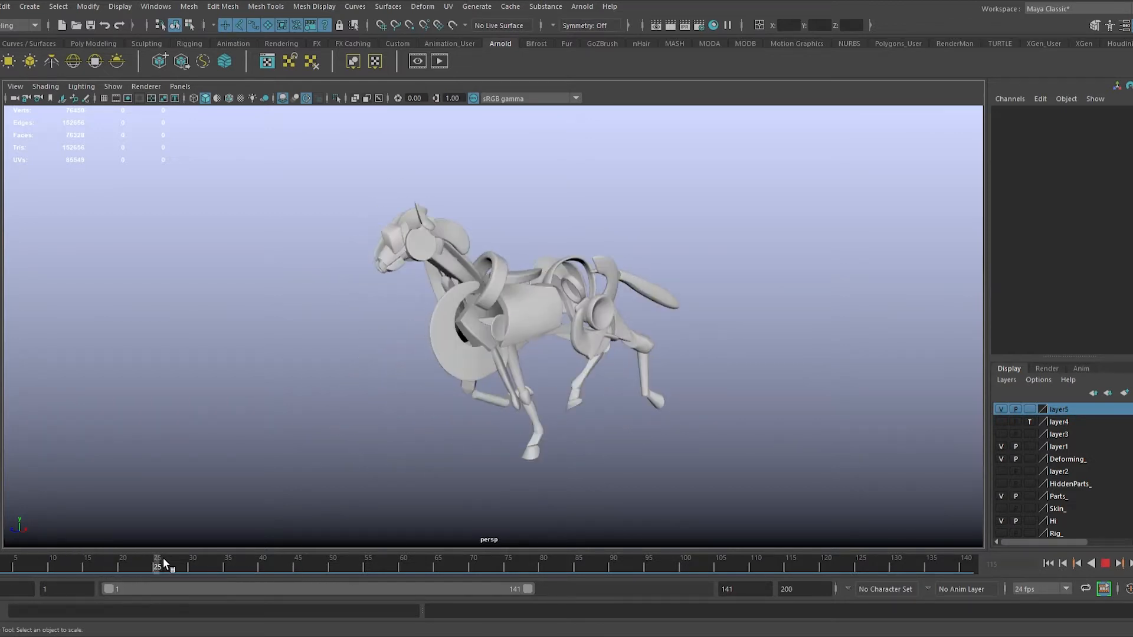
key("alt+v")
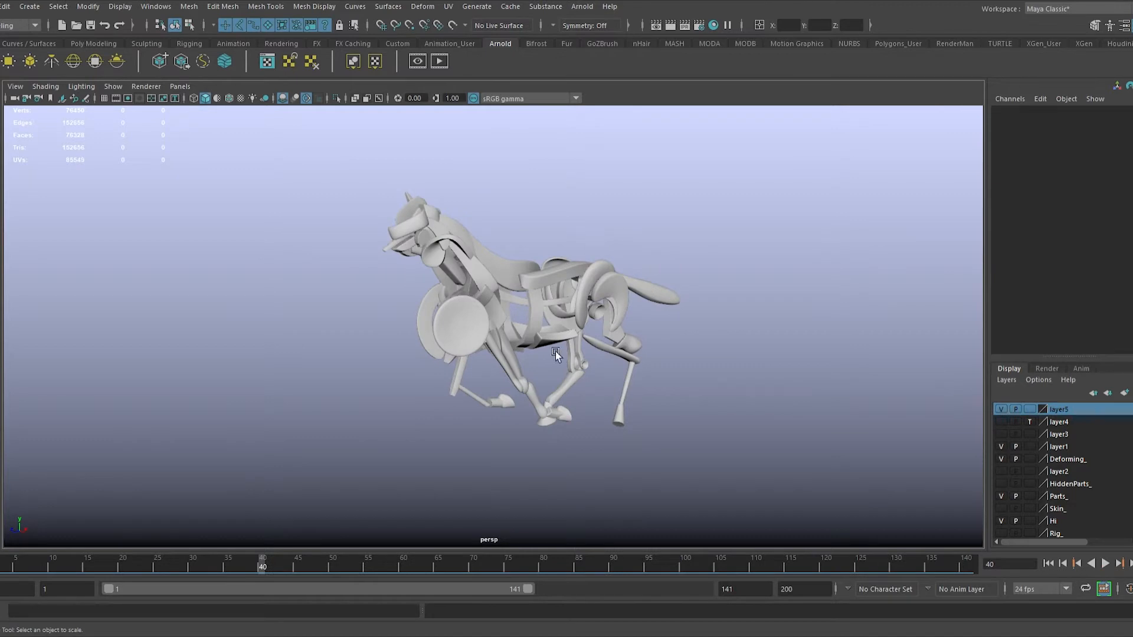
mouse_move(292, 566)
left_mouse_down()
mouse_move(282, 565)
mouse_move(748, 566)
left_mouse_up()
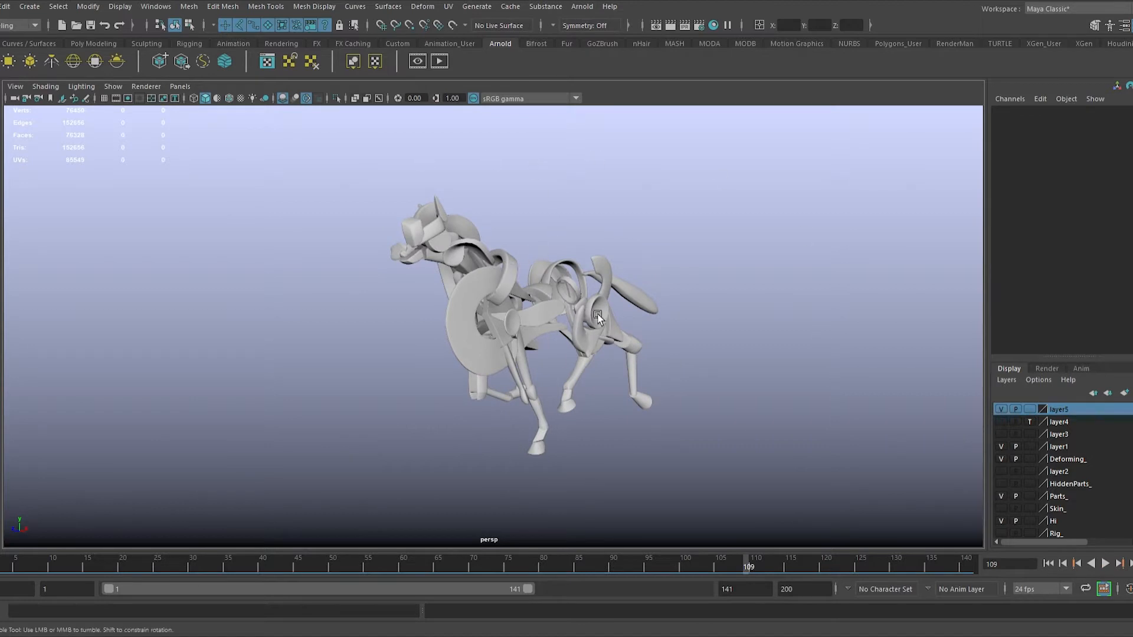
left_click_drag(598, 317, 572, 282)
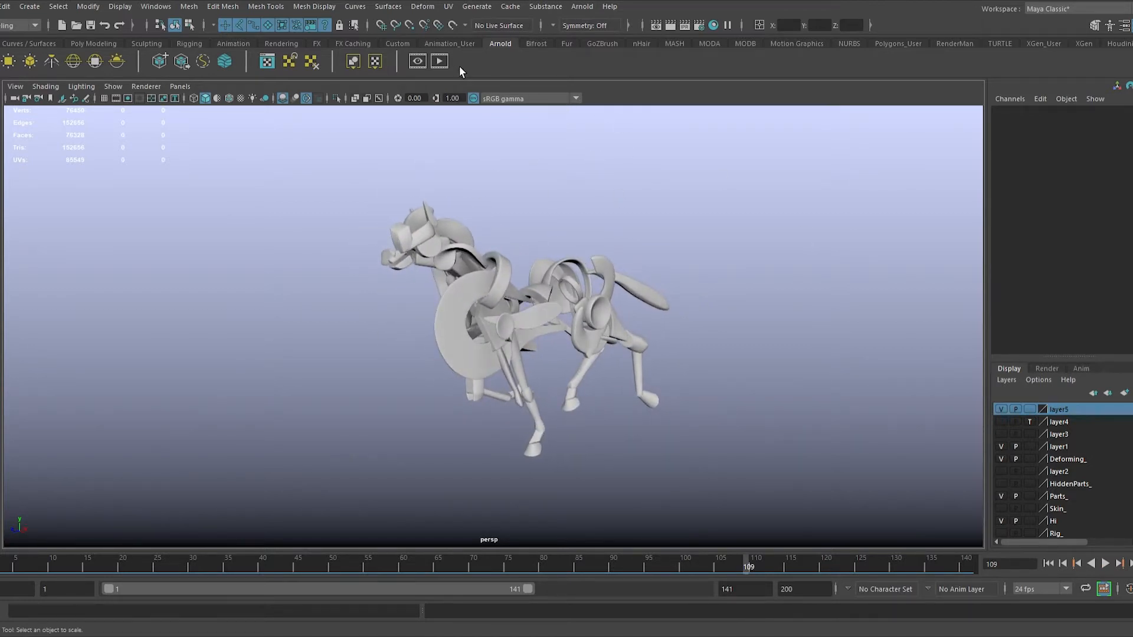
left_click_drag(436, 363, 438, 356, "alt")
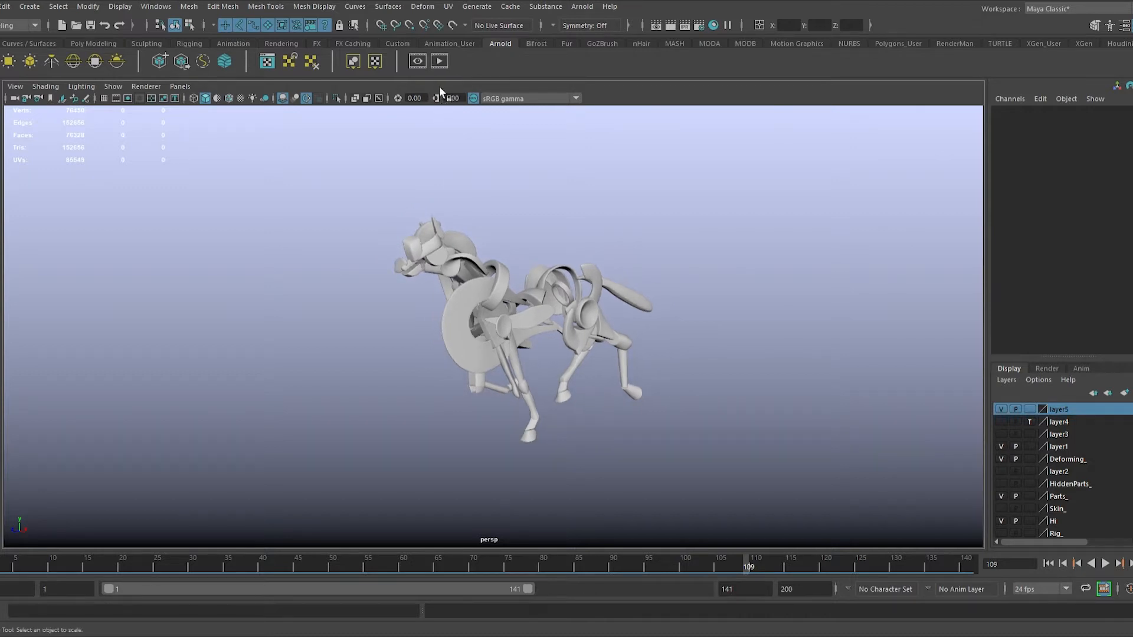
left_click_drag(549, 356, 553, 355, "alt")
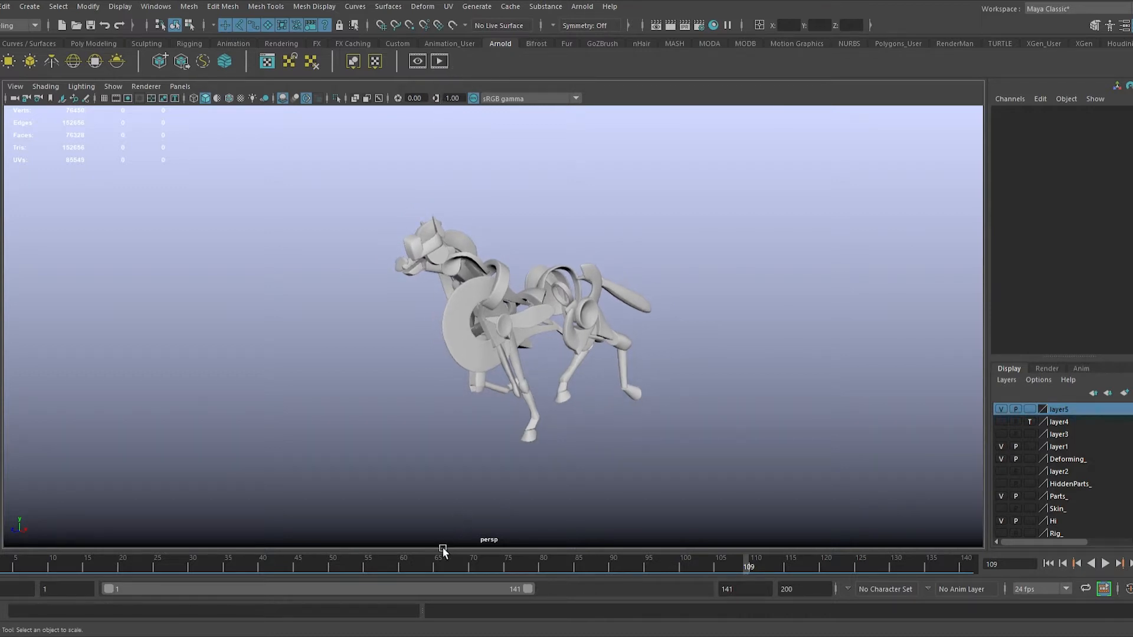
Step: Return to frame 1 and create a polygon plane under the horse, scaled uniformly to about 87.6 as a ground floor
left_click_drag(443, 551, 6, 549)
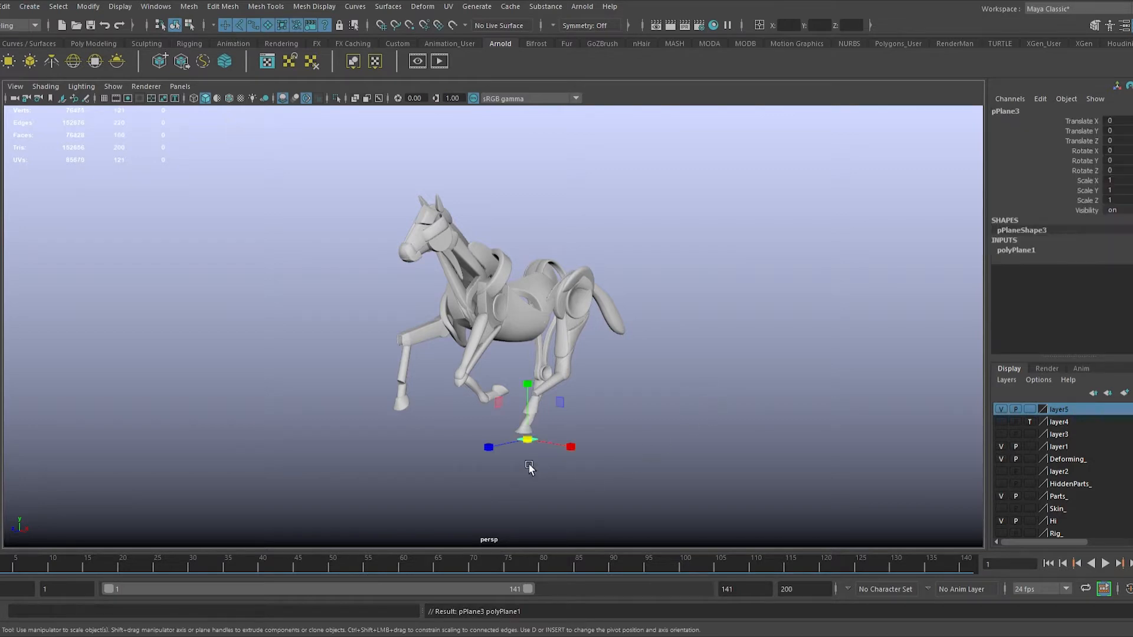
middle_click_drag(529, 467, 817, 472)
scroll(761, 467, "up", 2)
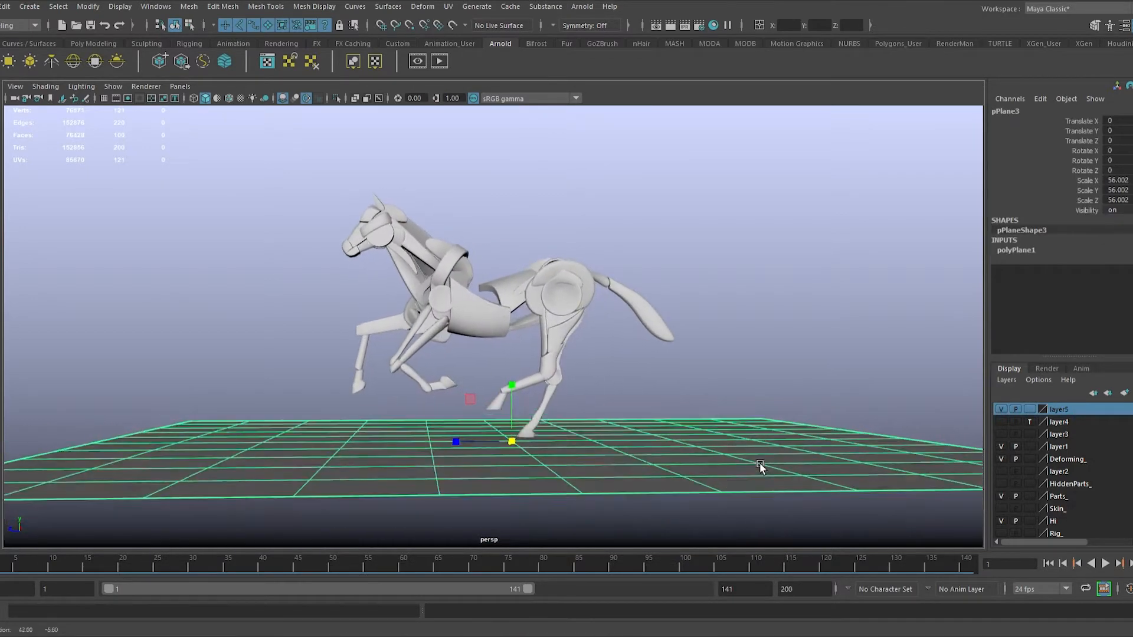
left_click_drag(760, 465, 794, 472, "alt")
left_click_drag(527, 445, 850, 490)
left_click_drag(752, 455, 770, 474, "alt")
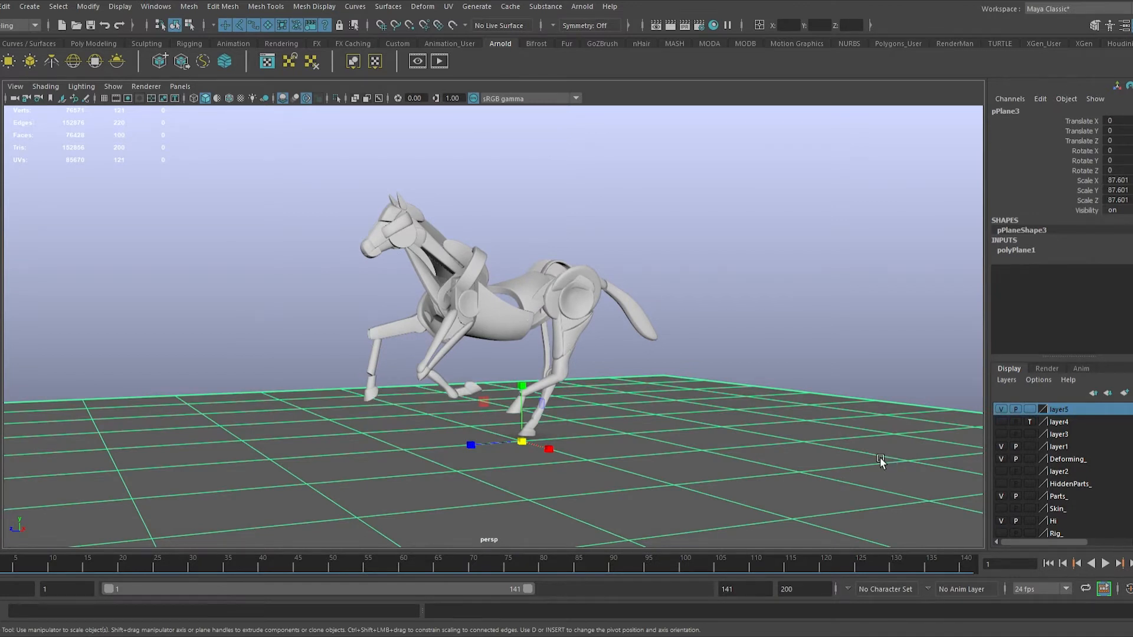
left_click_drag(880, 462, 834, 403, "alt")
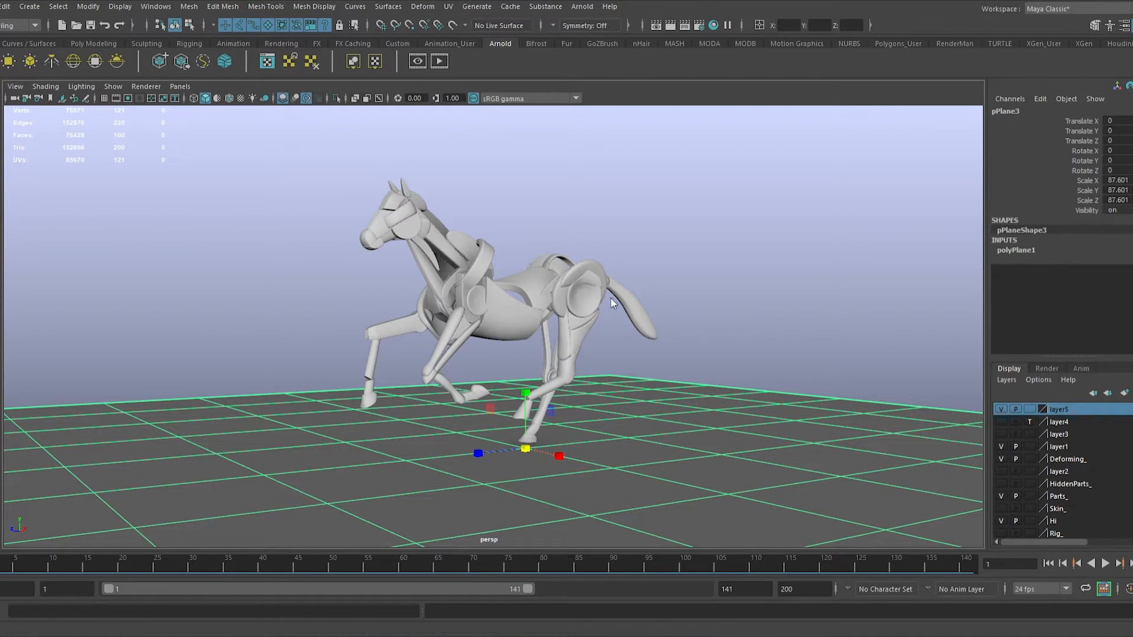
Step: Assign an Arnold aiStandardSurface material to the ground plane with base weight 1, metalness 1, specular weight 0 and roughness 0
left_click_drag(739, 419, 820, 295, "alt")
key("ctrl+a")
left_click(1057, 110)
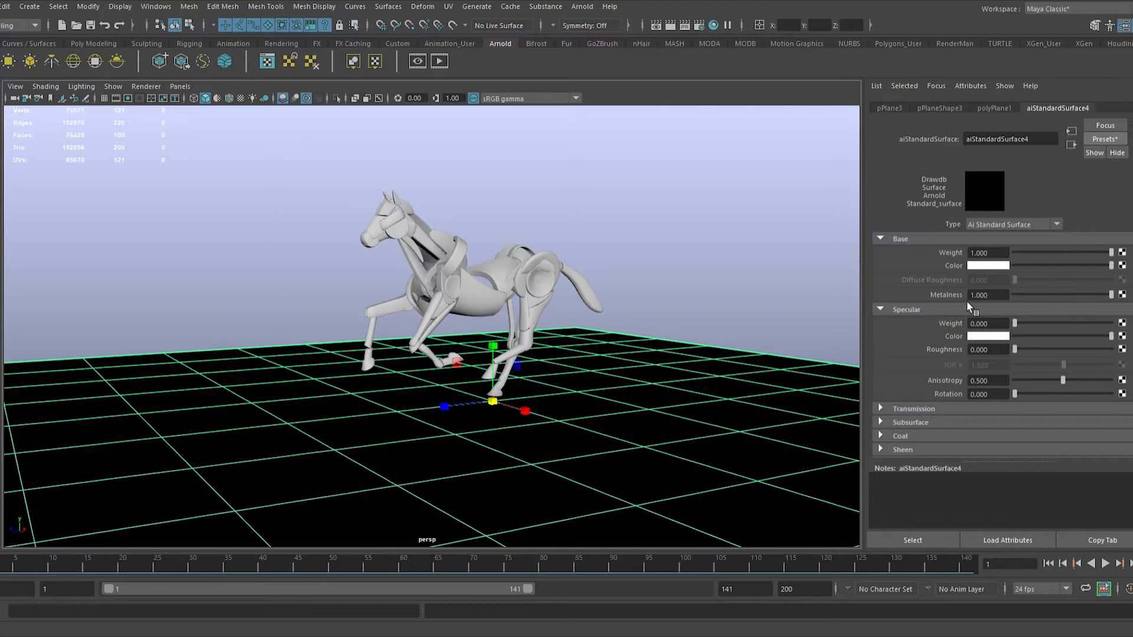
left_click_drag(703, 283, 716, 276, "alt")
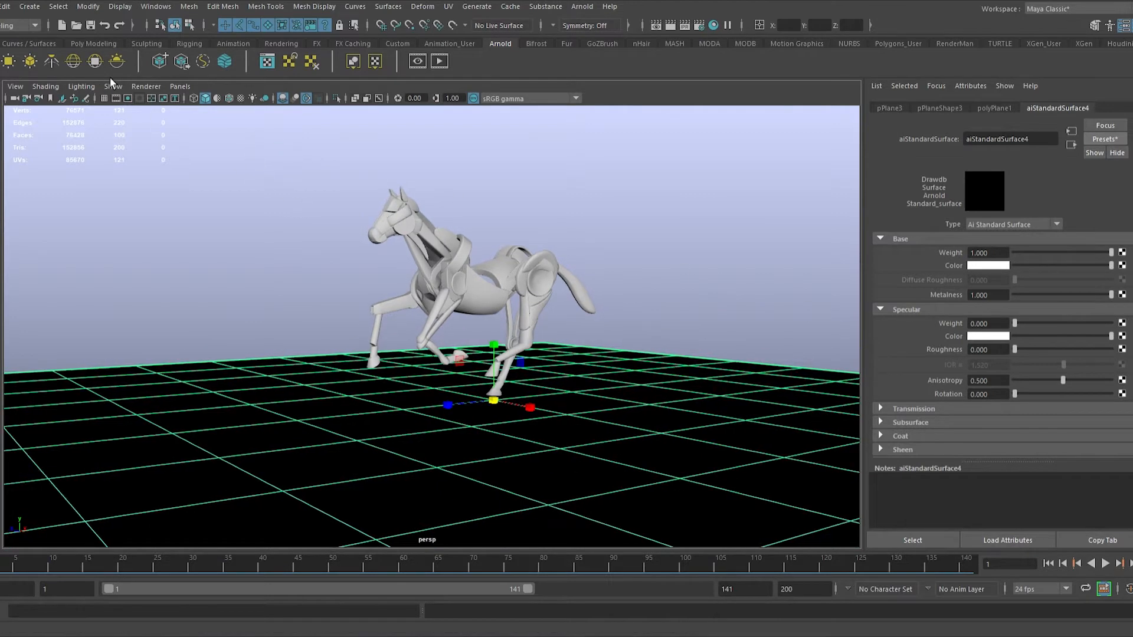
Step: Add an Arnold skydome light, preview frame 108 in a widened scene view beside the Arnold RenderView, and remove the skydome
left_click(76, 66)
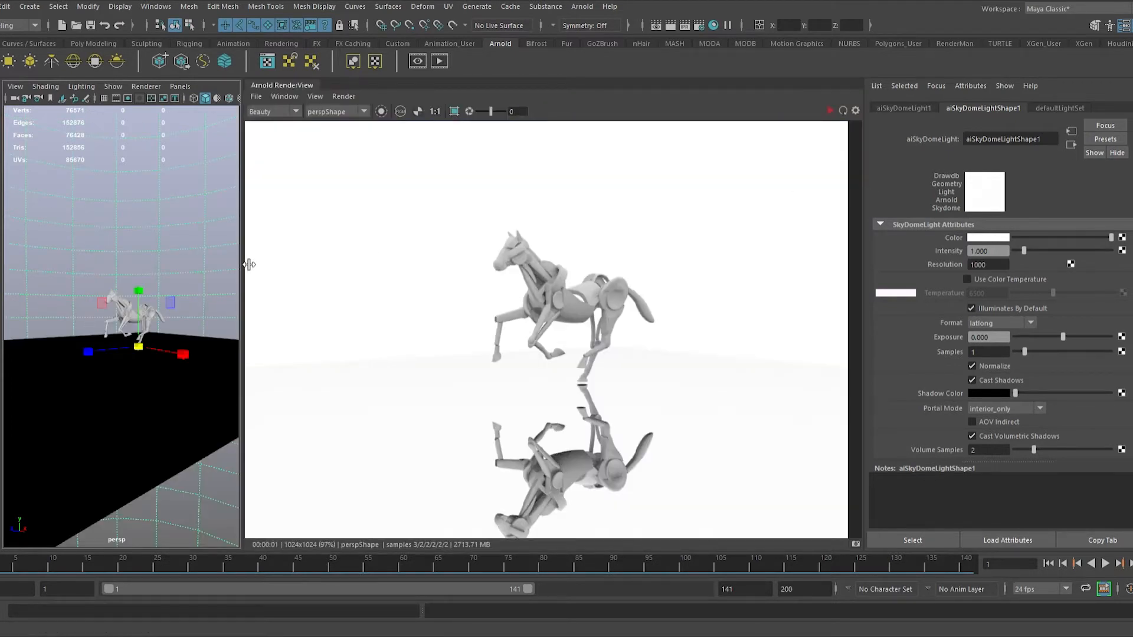
left_click_drag(249, 265, 527, 265)
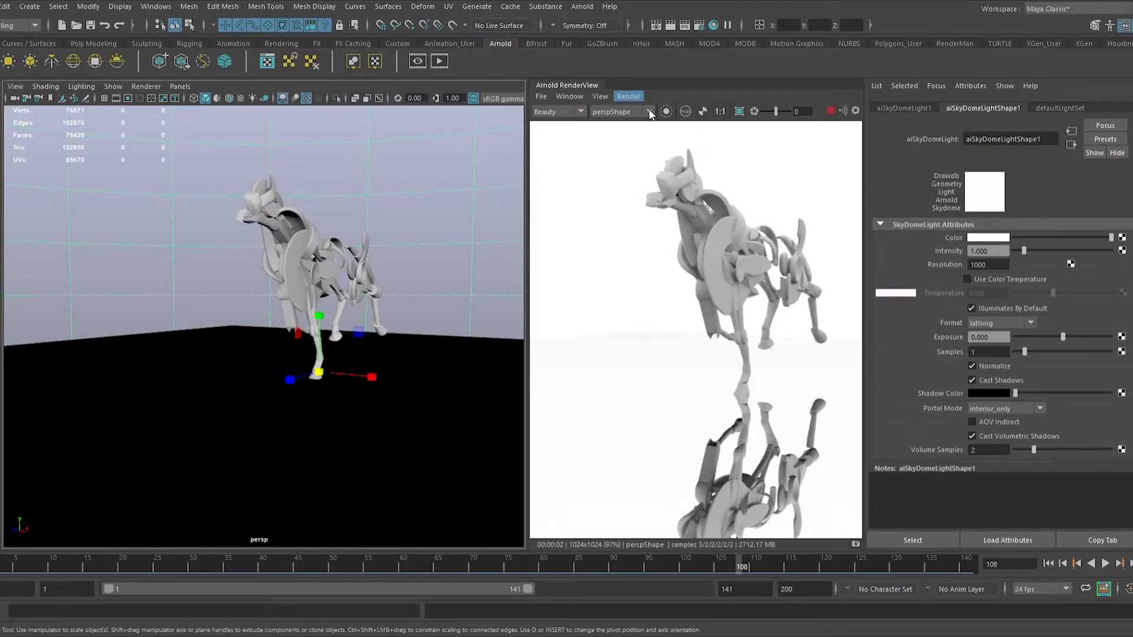
left_click(456, 218)
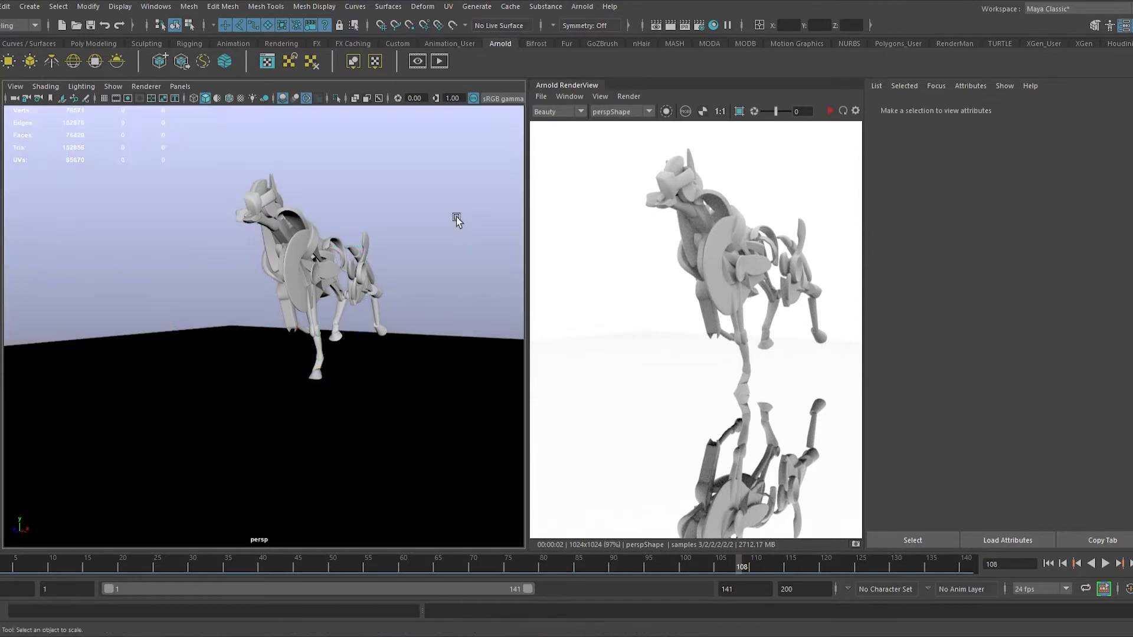
Step: Create an Arnold area light, enlarge it, and move it forward and up in front of the horse
left_click(9, 64)
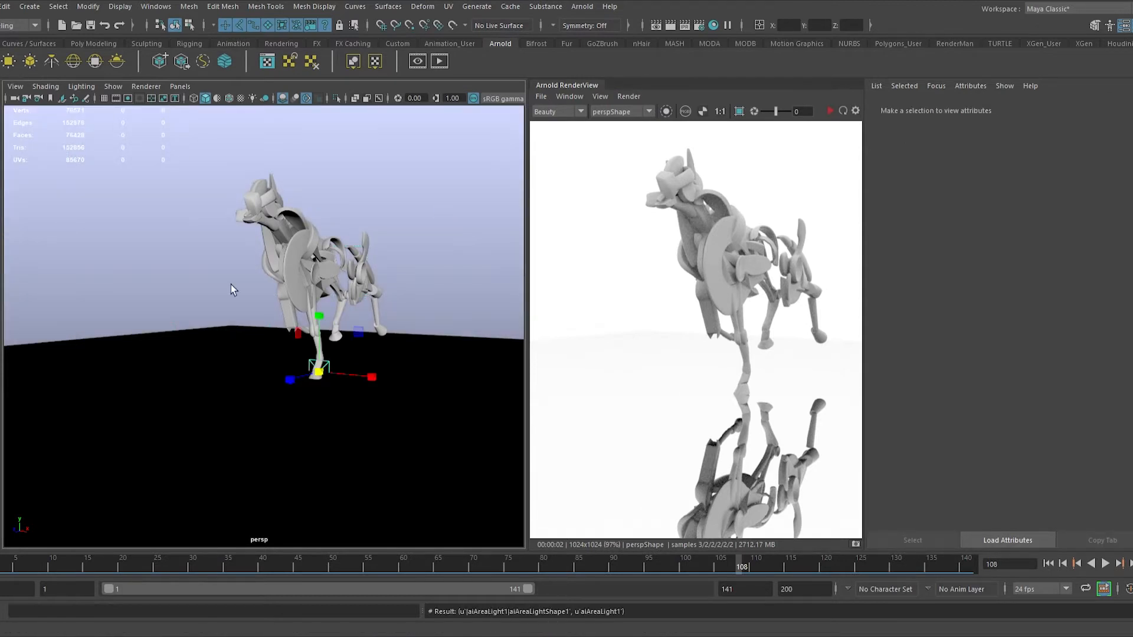
left_click_drag(367, 389, 422, 391)
key("w")
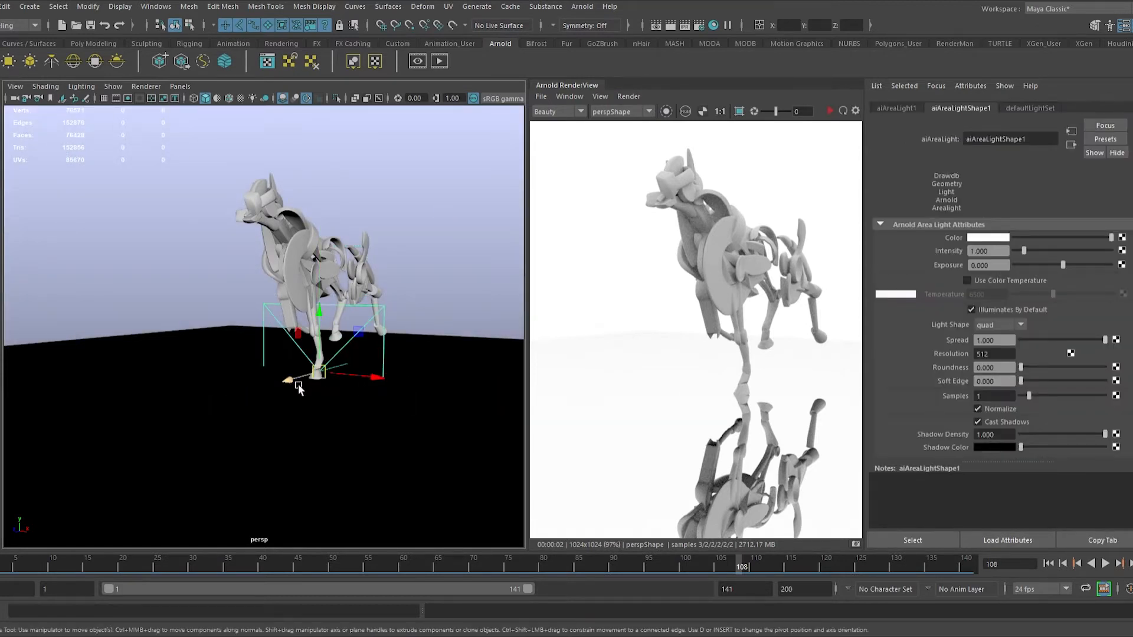
left_click_drag(292, 381, 133, 419)
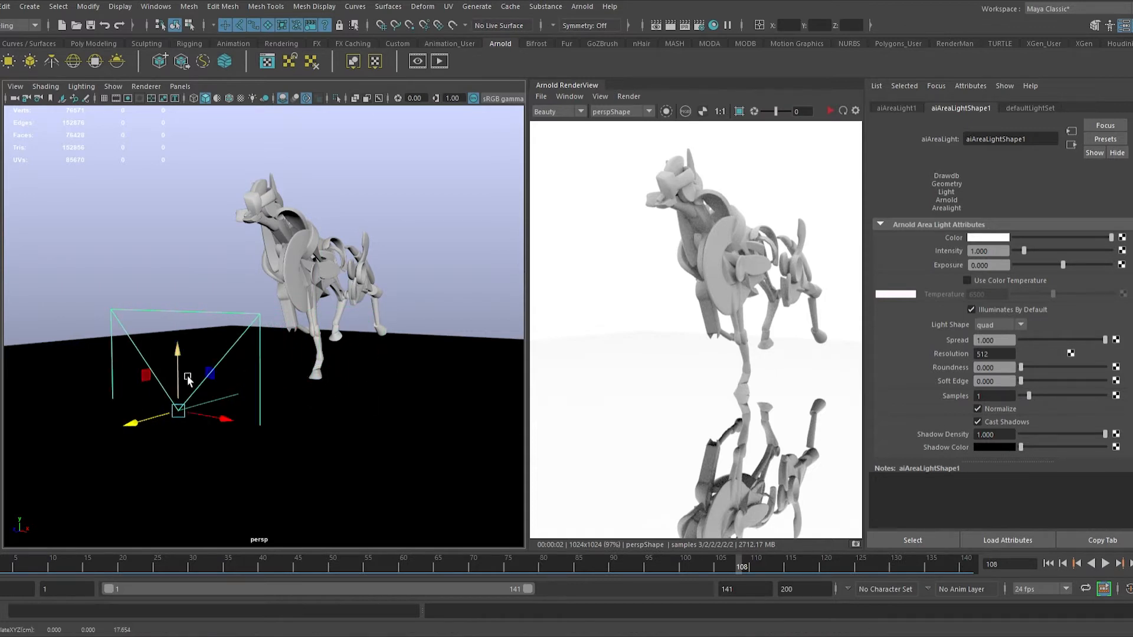
left_click_drag(188, 378, 192, 295)
Step: Move the area light out to one side in front of the horse and rotate it toward the model
key("e")
key("w")
left_click_drag(399, 248, 495, 342)
left_click_drag(389, 351, 334, 374, "alt")
left_click_drag(456, 345, 432, 260, "alt")
key("e")
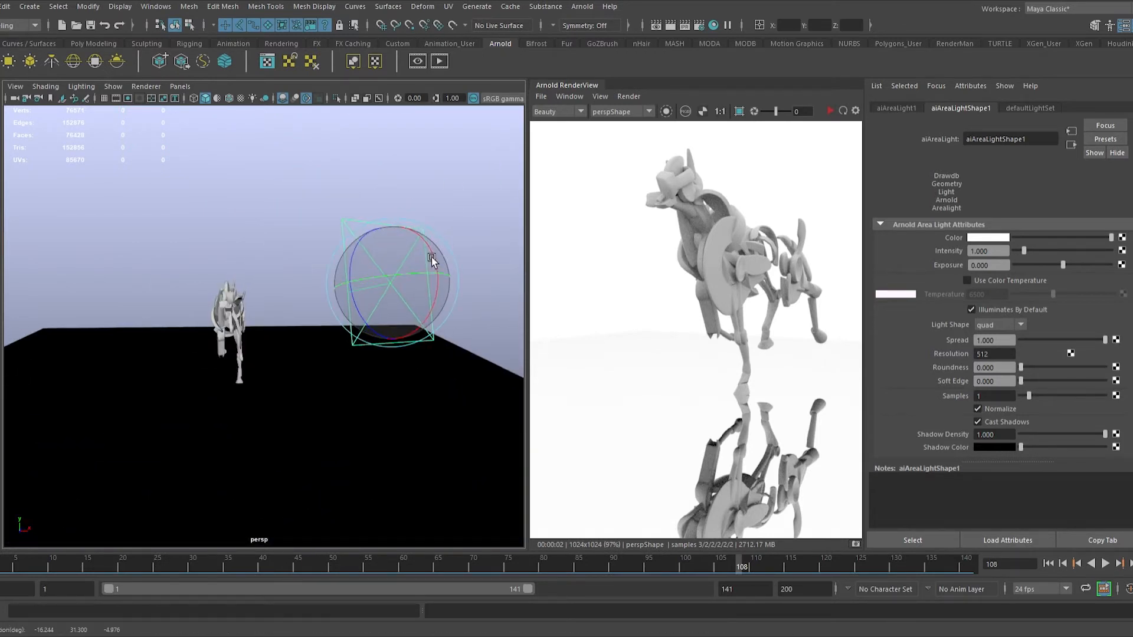
key("w")
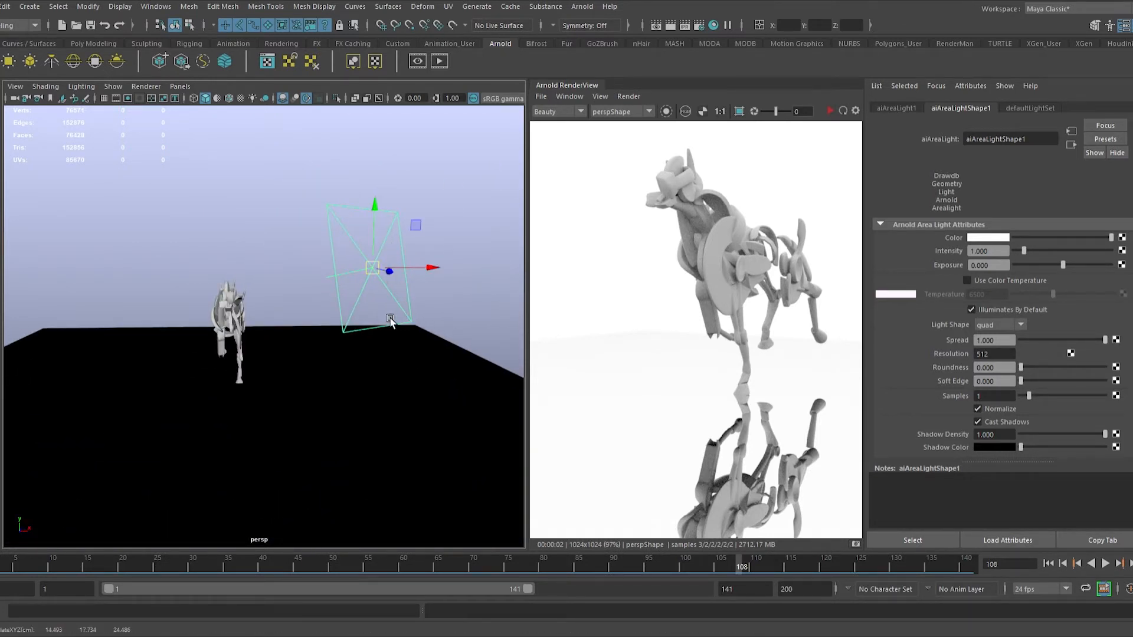
left_click_drag(390, 320, 376, 327)
Step: Turn off Normalize on the area light and rotate it further to aim at the horse
left_click(993, 412)
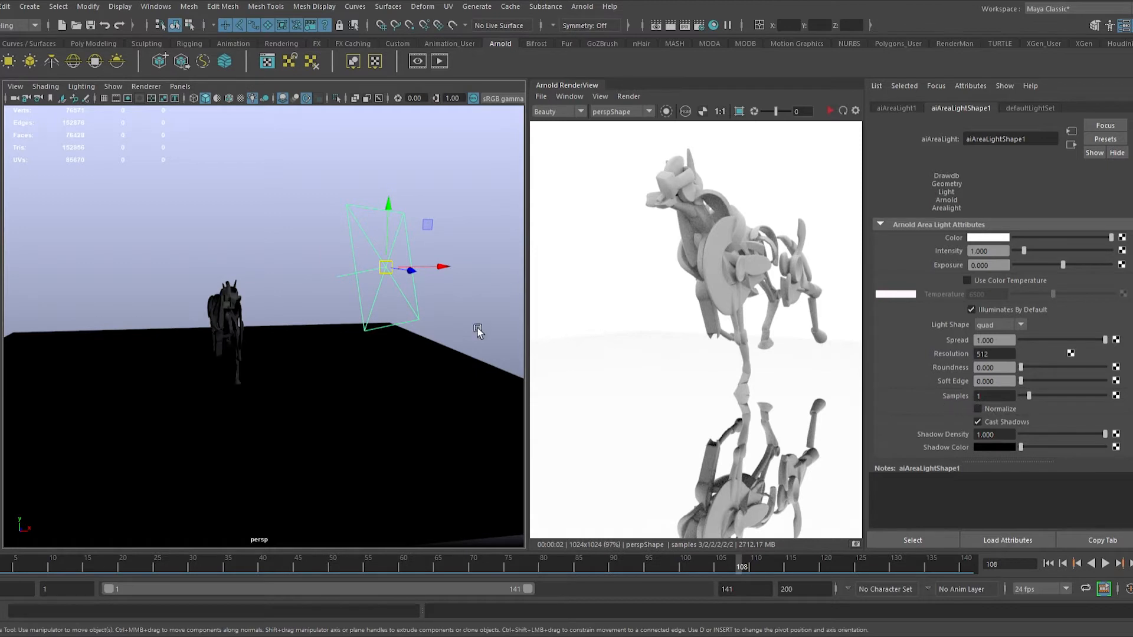
left_click_drag(478, 330, 468, 336, "alt")
key("e")
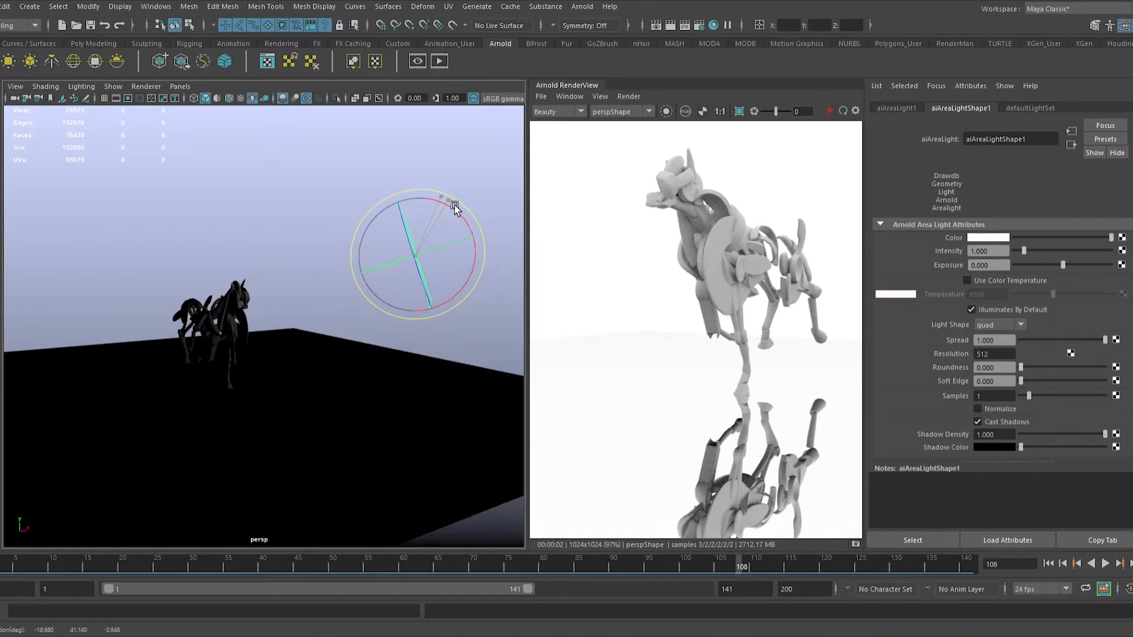
left_click_drag(455, 207, 466, 306, "alt")
Step: Duplicate the area light, move the copy to the opposite side of the horse, and turn it to face the model
key("ctrl+d")
key("w")
left_click_drag(430, 266, 138, 213)
key("e")
left_click_drag(85, 271, 190, 284)
key("w")
left_click_drag(148, 224, 74, 207)
left_click_drag(295, 289, 254, 316, "alt")
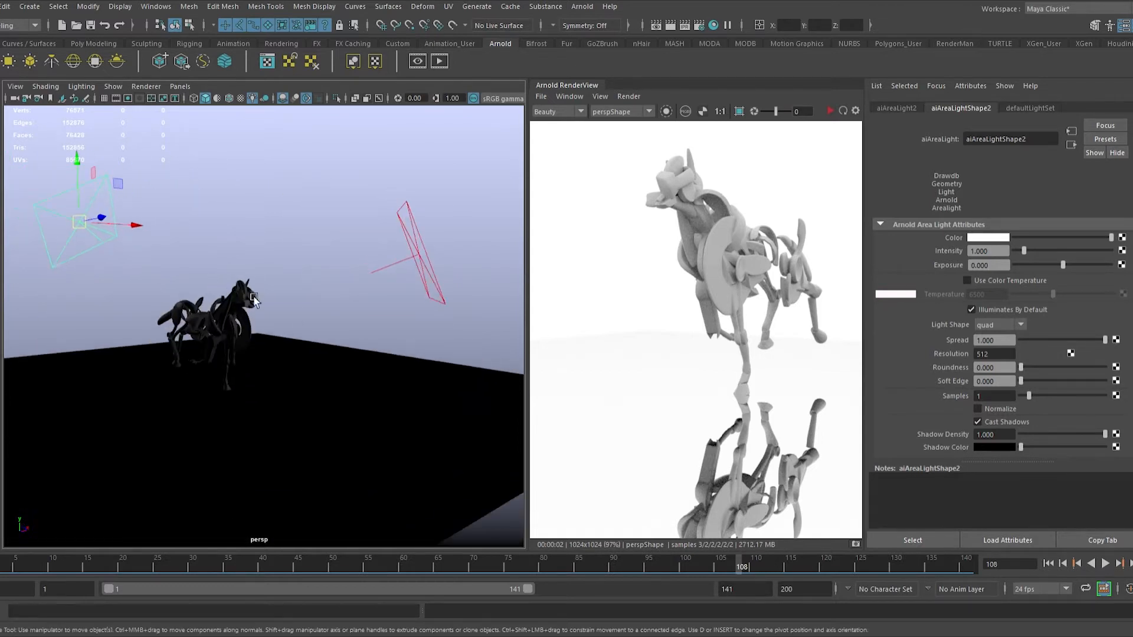
Step: Refine the duplicated light's rotation and shift it to a raised position beside and behind the horse
right_click_drag(260, 319, 303, 359, "alt")
middle_click_drag(303, 356, 292, 372, "alt")
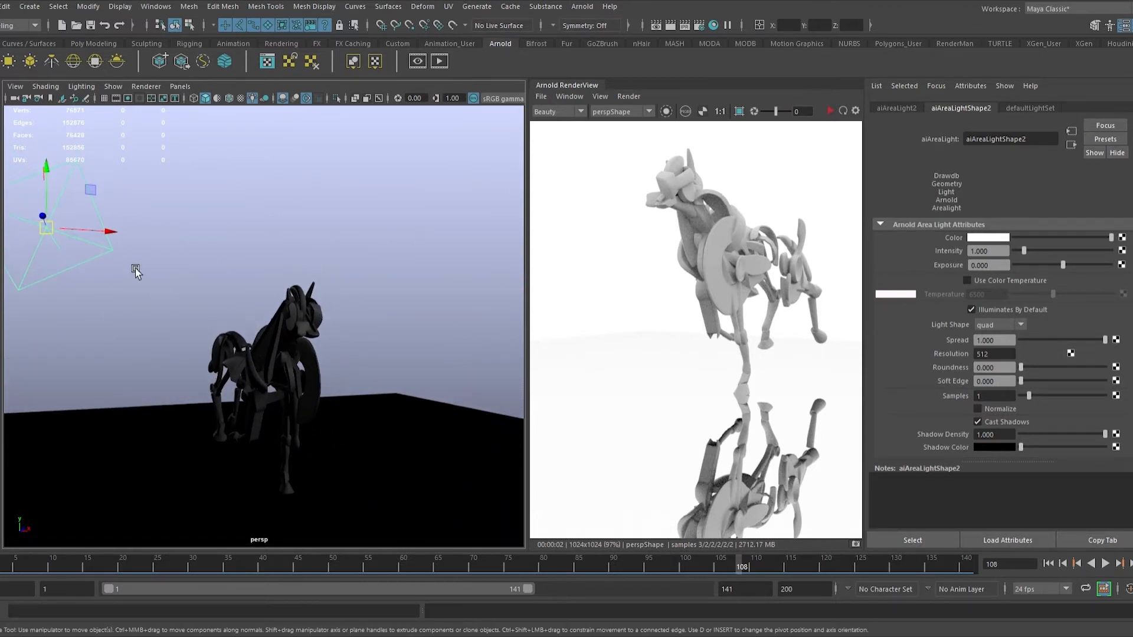
key("e")
left_click_drag(76, 208, 109, 209)
key("w")
middle_click_drag(111, 274, 179, 292)
left_click_drag(179, 292, 339, 327, "alt")
middle_click_drag(401, 317, 427, 318)
Step: Tilt and enlarge the duplicated area light, push it farther behind the horse, and re-aim it at the model
key("e")
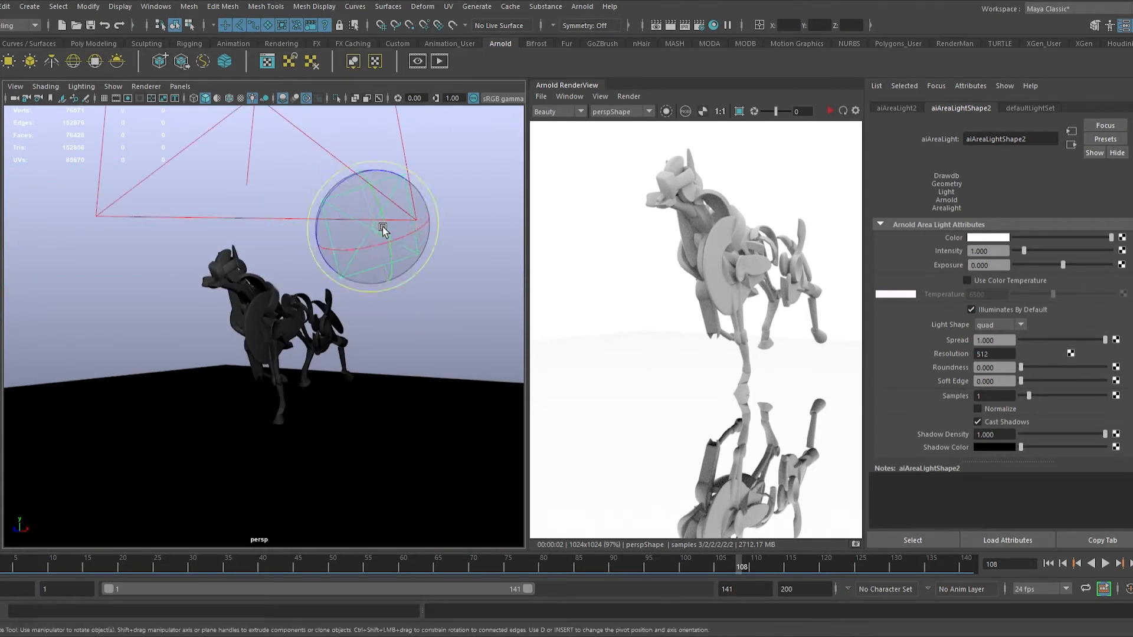
left_click_drag(382, 228, 356, 241)
key("r")
middle_click_drag(383, 241, 415, 252)
key("w")
right_click_drag(377, 254, 413, 257, "alt")
middle_click_drag(413, 256, 450, 258)
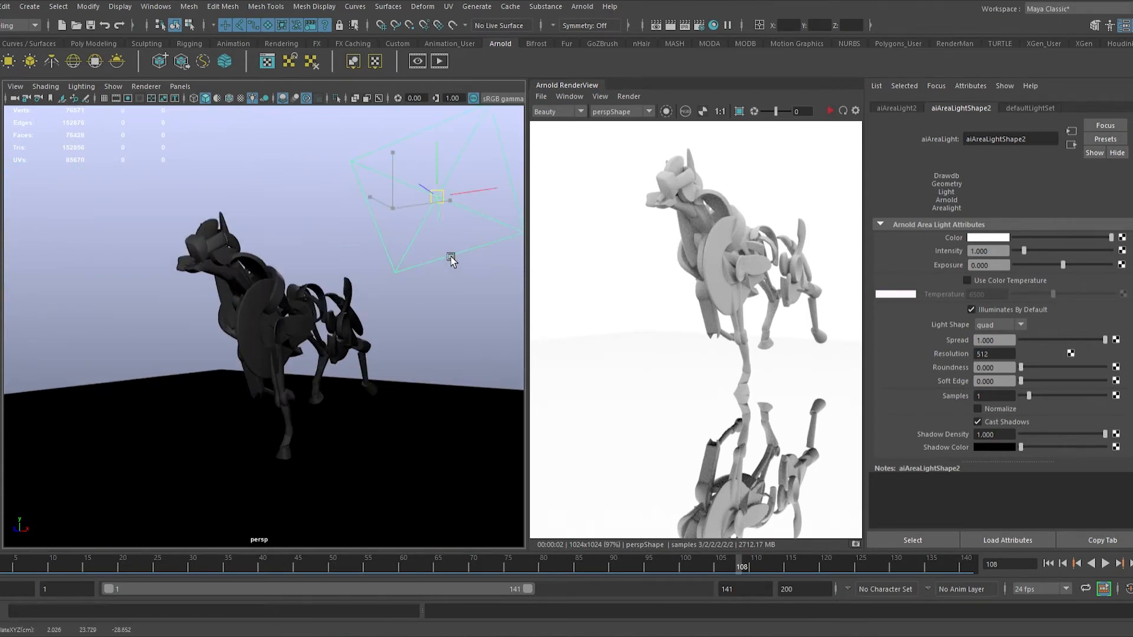
key("e")
left_click_drag(437, 228, 424, 224)
right_click_drag(425, 225, 290, 253, "alt")
Step: Select the first area light, tilt it down, slide it toward the horse's front side, and scale it down
left_click(257, 188)
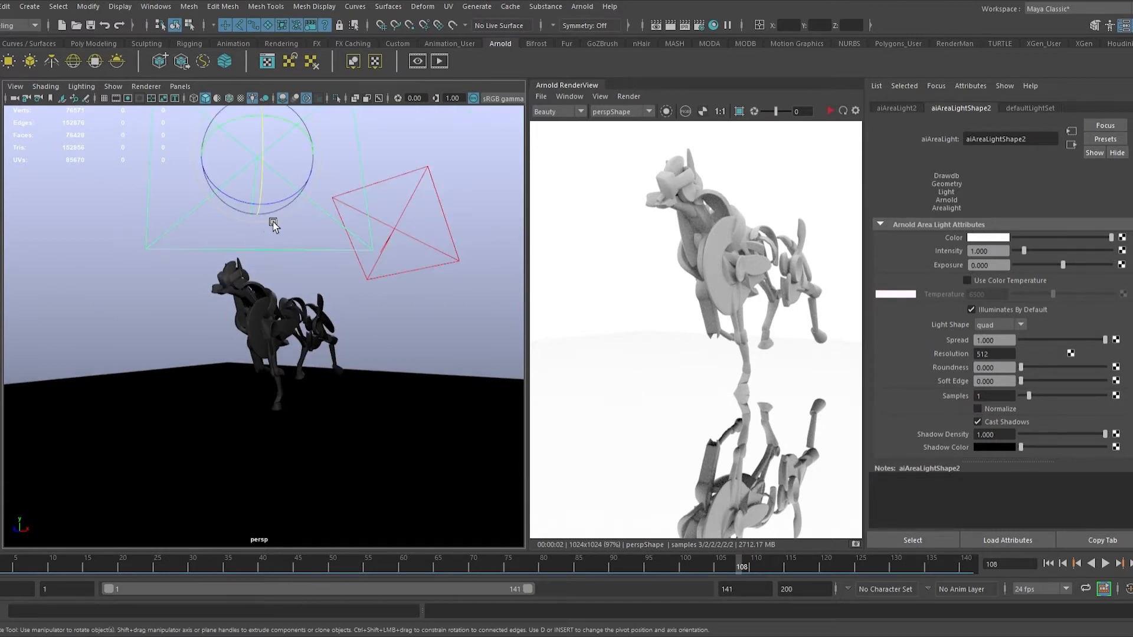
left_click_drag(273, 224, 298, 225, "alt")
key("w")
key("e")
left_click_drag(269, 176, 265, 218)
left_click_drag(265, 218, 235, 218, "alt")
key("w")
middle_click_drag(235, 219, 161, 227)
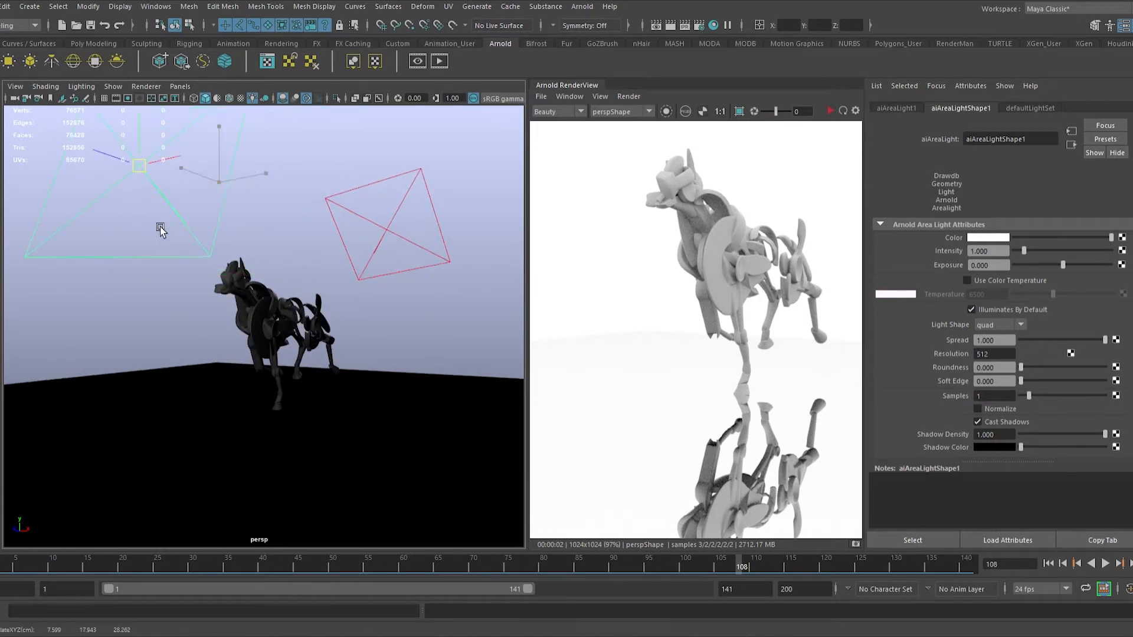
key("r")
left_click_drag(141, 168, 115, 171)
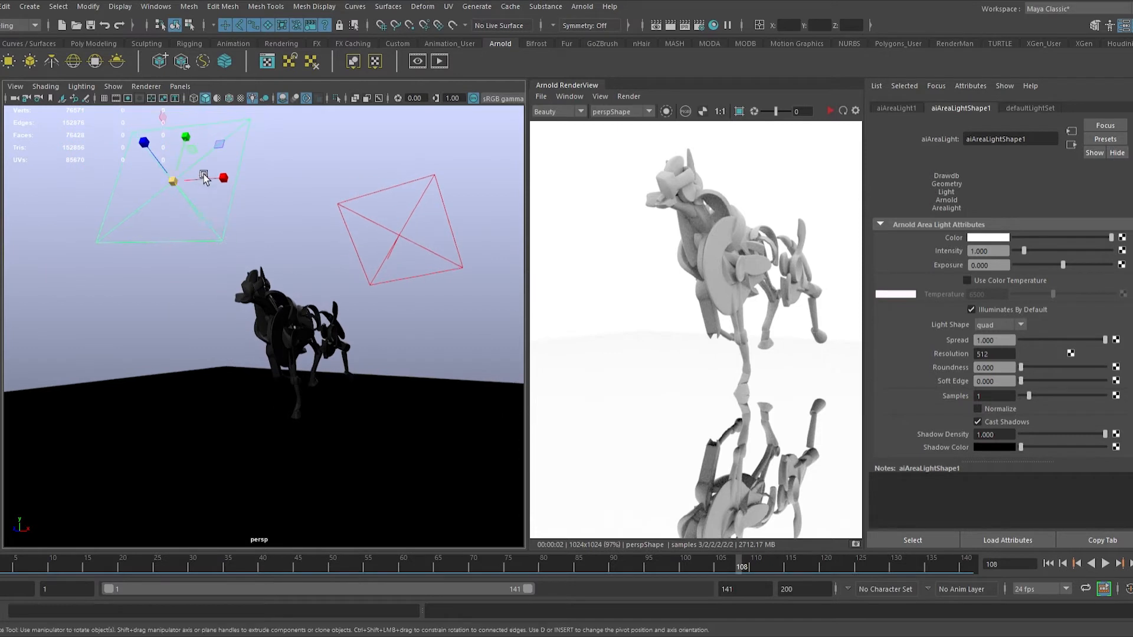
Step: Rotate and reposition the front area light to shine on the horse, and scale it to about 4.27
key("e")
left_click_drag(197, 194, 553, 258, "alt")
left_click_drag(425, 280, 231, 327, "alt")
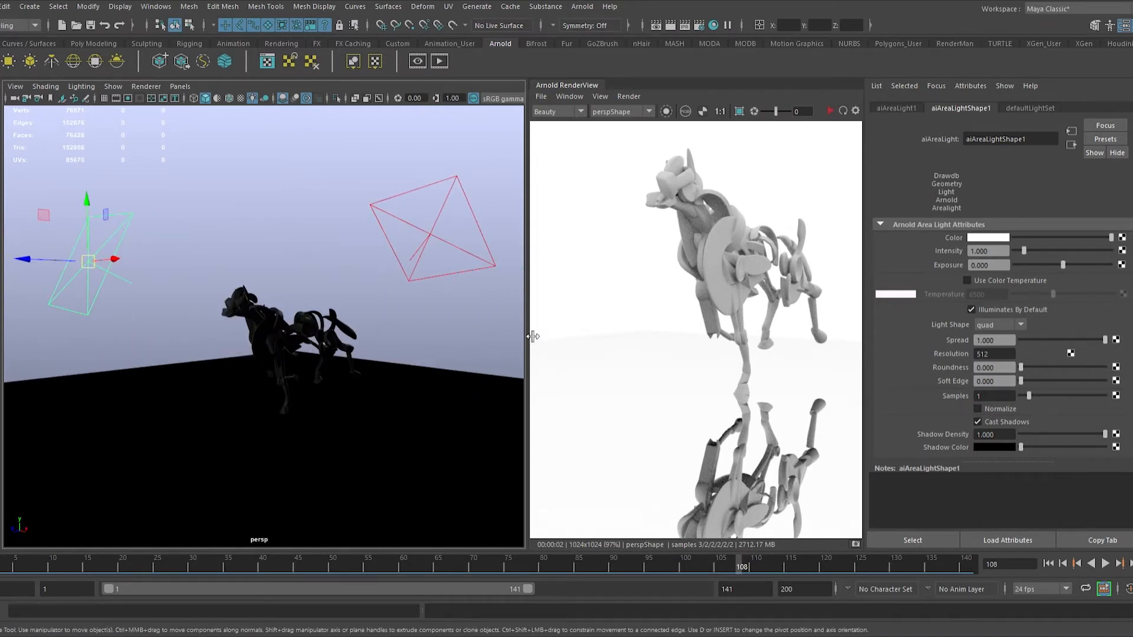
left_click_drag(533, 337, 435, 392)
left_click_drag(134, 266, 194, 236)
key("r")
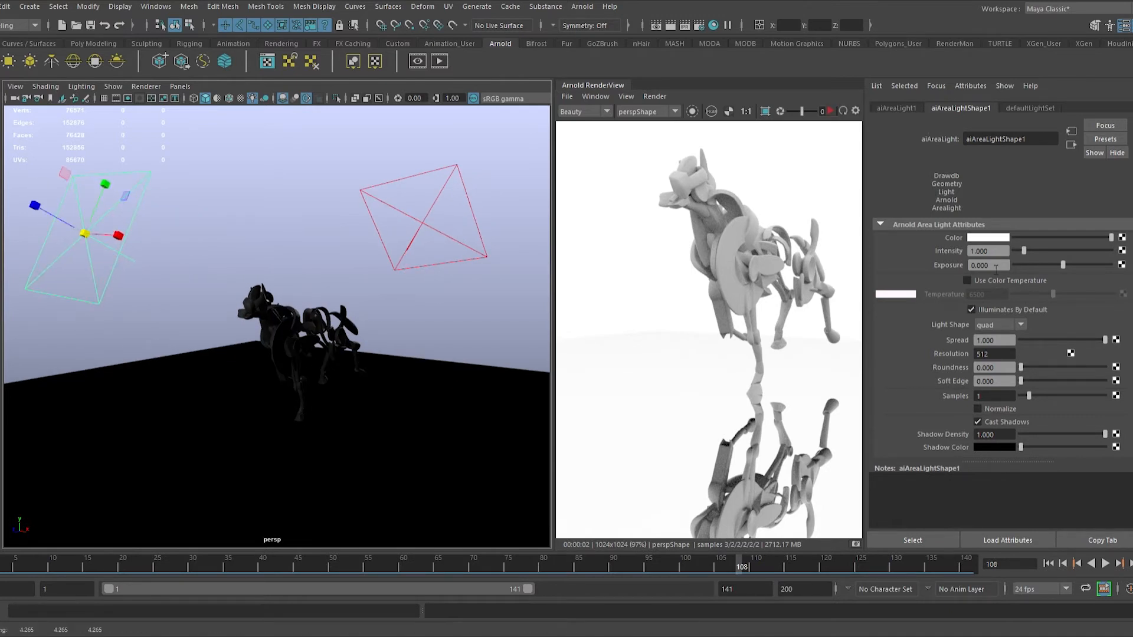
Step: Raise the front area light's exposure to 1.513 and adjust its position relative to the horse
left_click(1079, 268)
mouse_move(425, 355)
left_mouse_down("alt")
mouse_move(407, 331)
mouse_move(435, 350)
mouse_move(390, 345)
mouse_move(405, 352)
left_mouse_up("alt")
key("w")
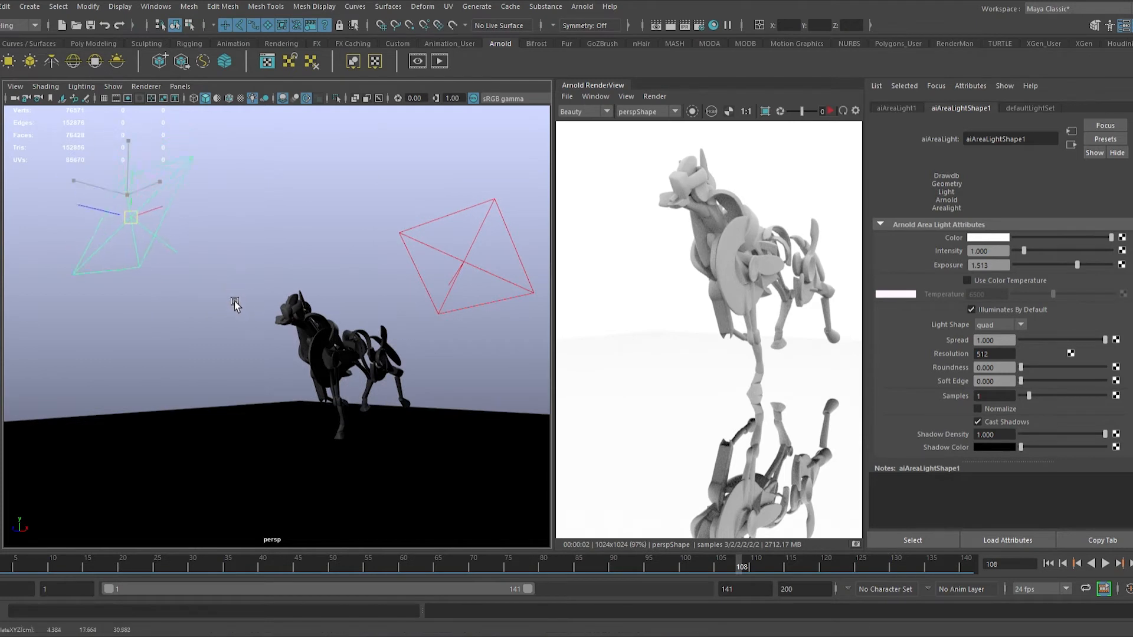
left_click_drag(302, 322, 374, 323, "alt")
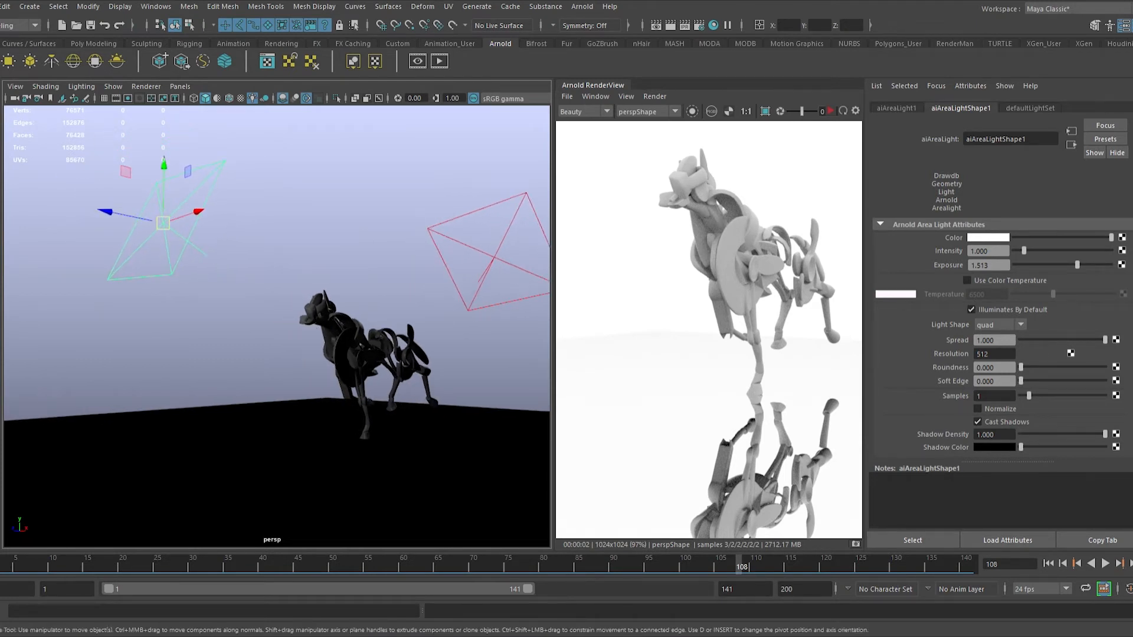
Step: Set the front area light to spread 0.567 and exposure 2.829, and the rear one to exposure 1.974 and spread 0.739, slightly enlarging the rear light
left_click(1068, 340)
left_click(1089, 265)
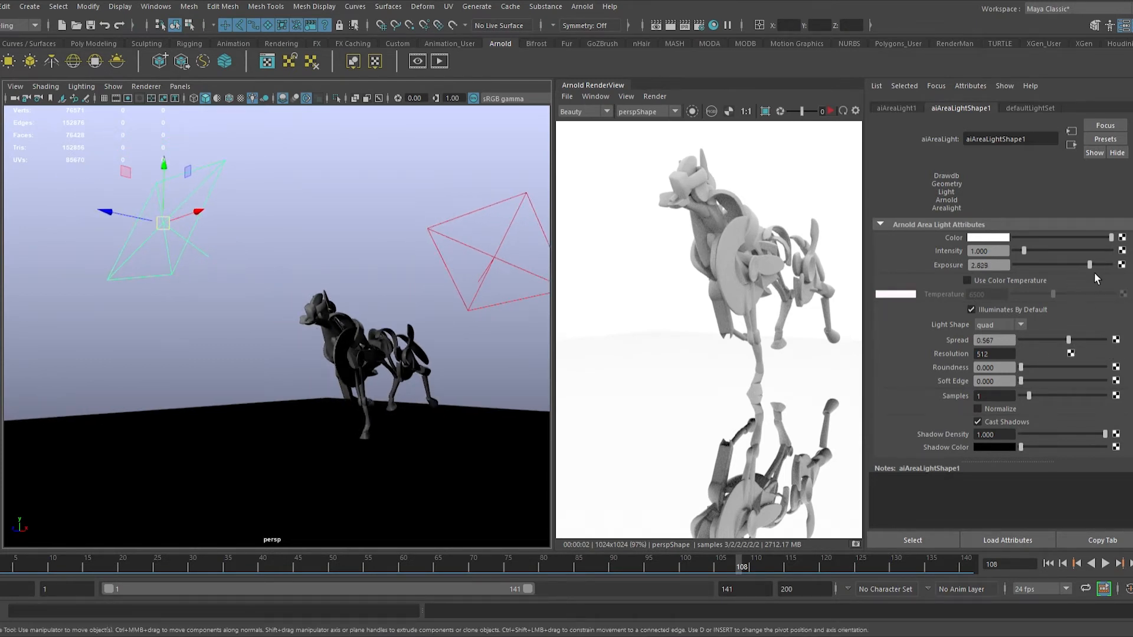
left_click(465, 219)
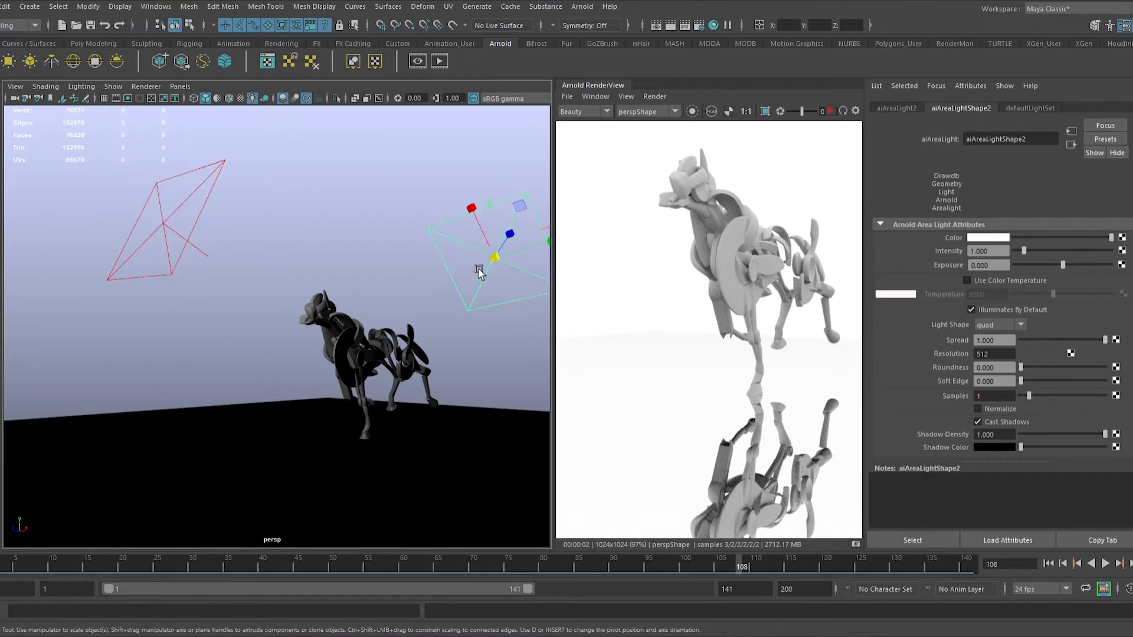
left_click(1081, 271)
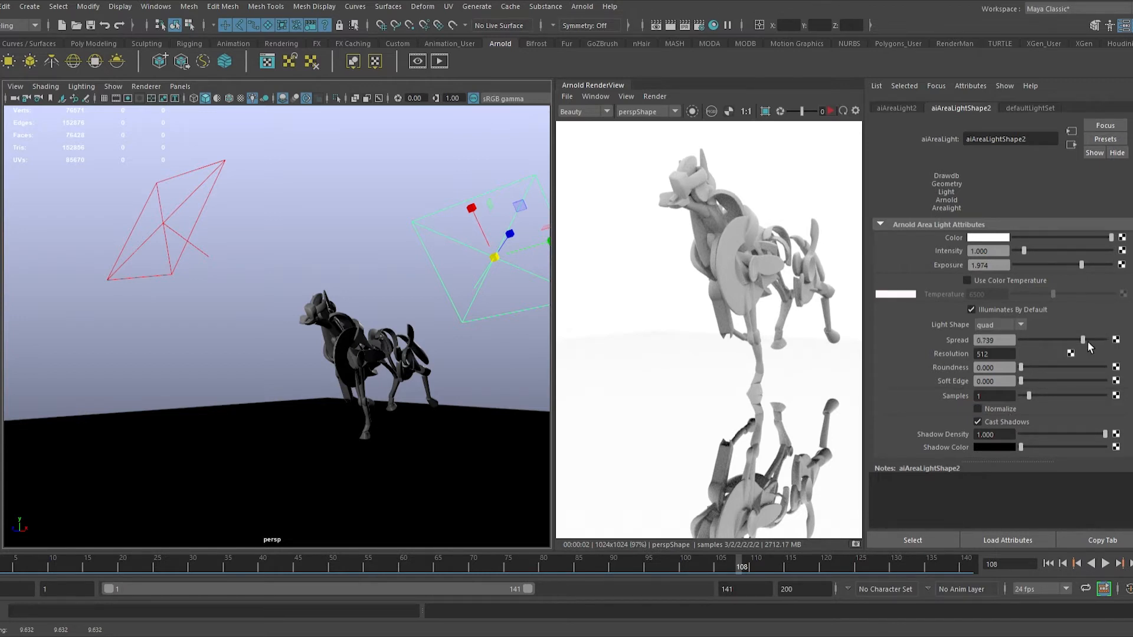
Step: Widen the perspective view and examine the lit horse and its reflection from several angles in the live Arnold render
left_click_drag(561, 337, 576, 337)
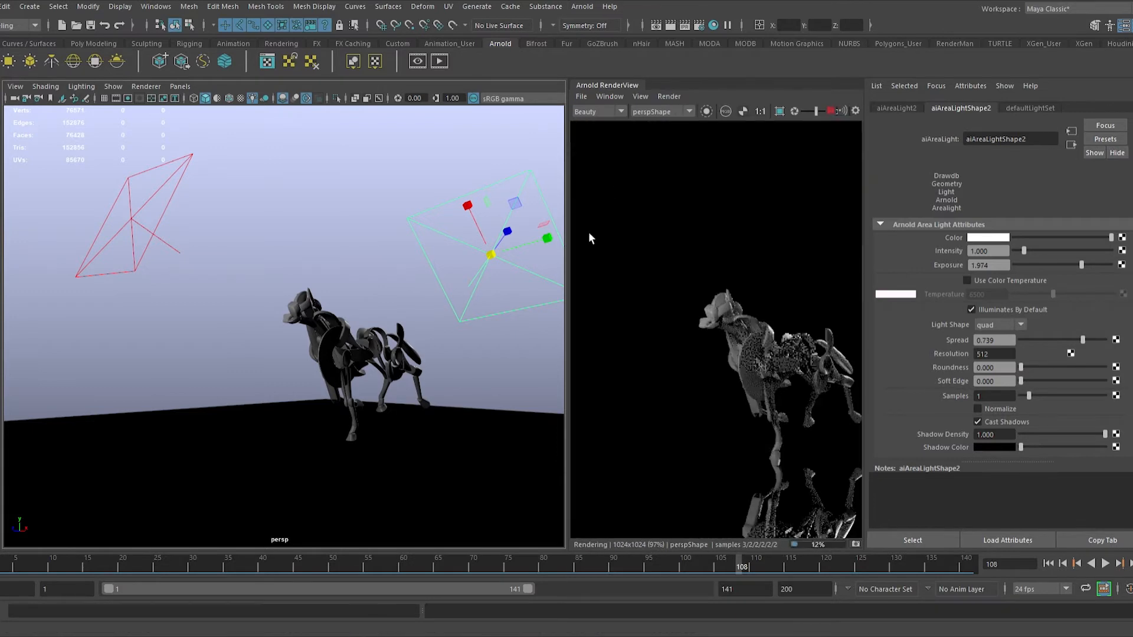
left_click_drag(495, 230, 344, 220, "alt")
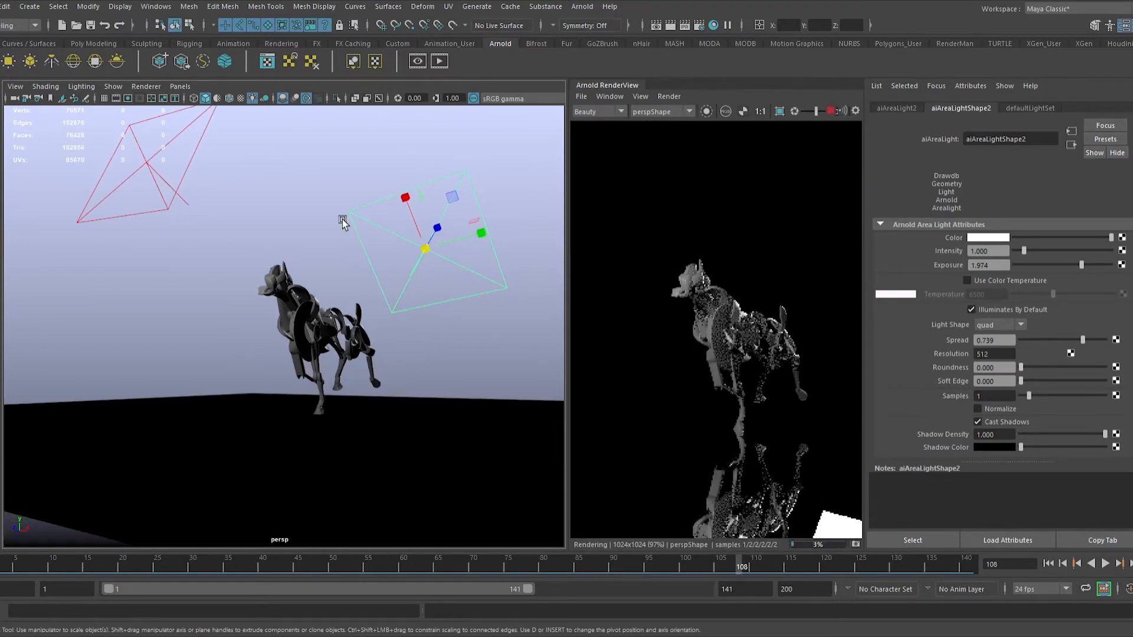
left_click_drag(373, 300, 391, 297, "alt")
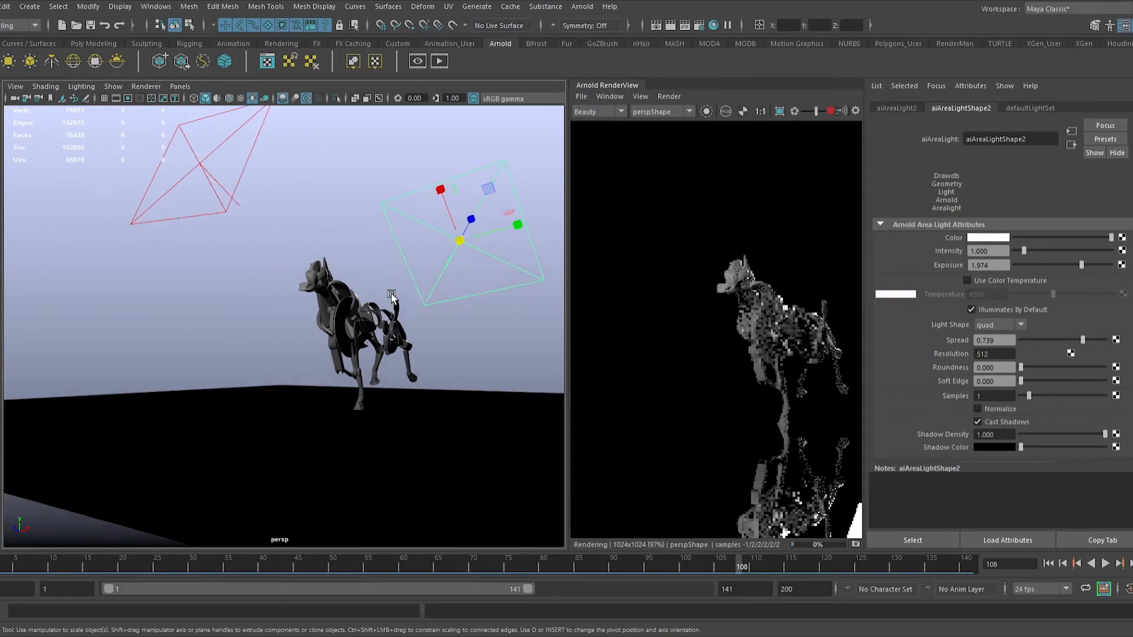
scroll(448, 311, "up", 3)
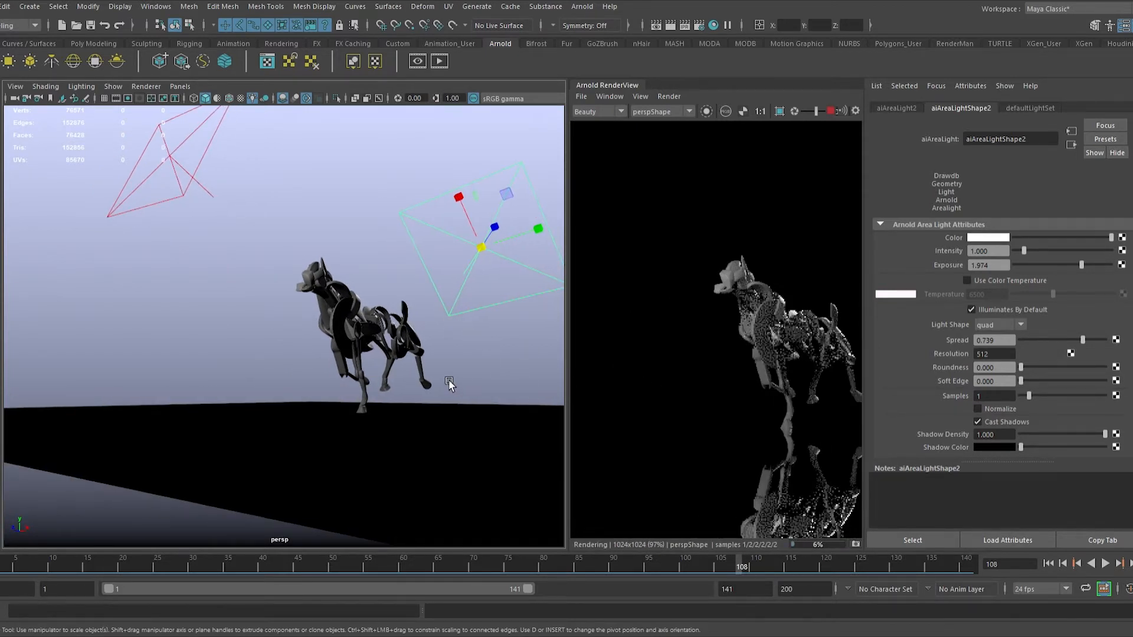
left_click_drag(449, 384, 467, 387, "alt")
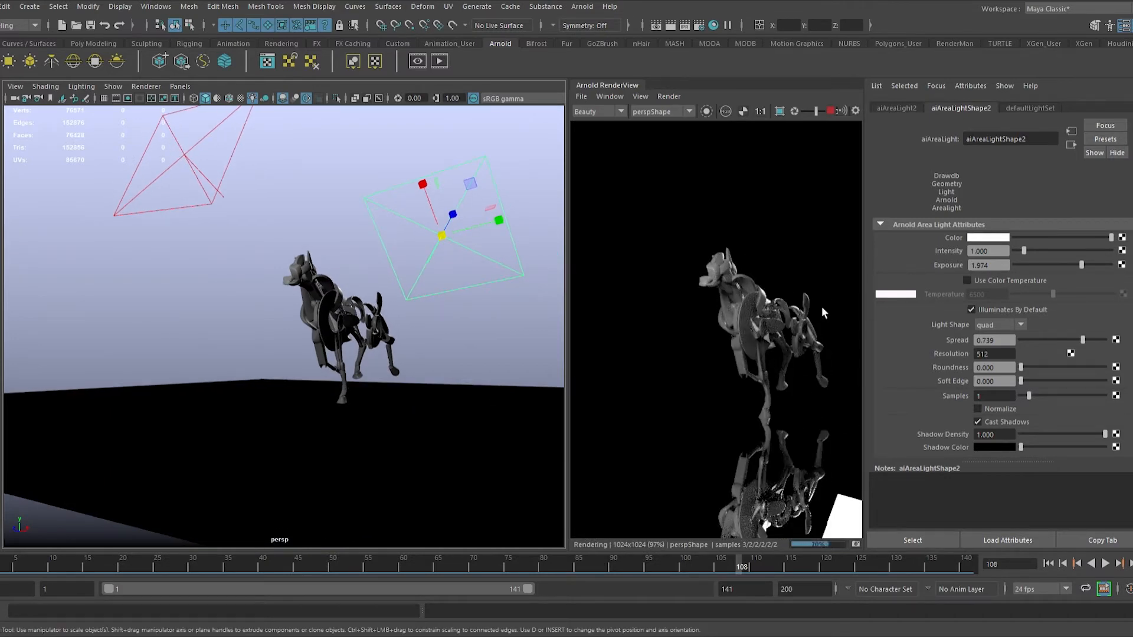
left_click_drag(478, 321, 465, 384, "alt")
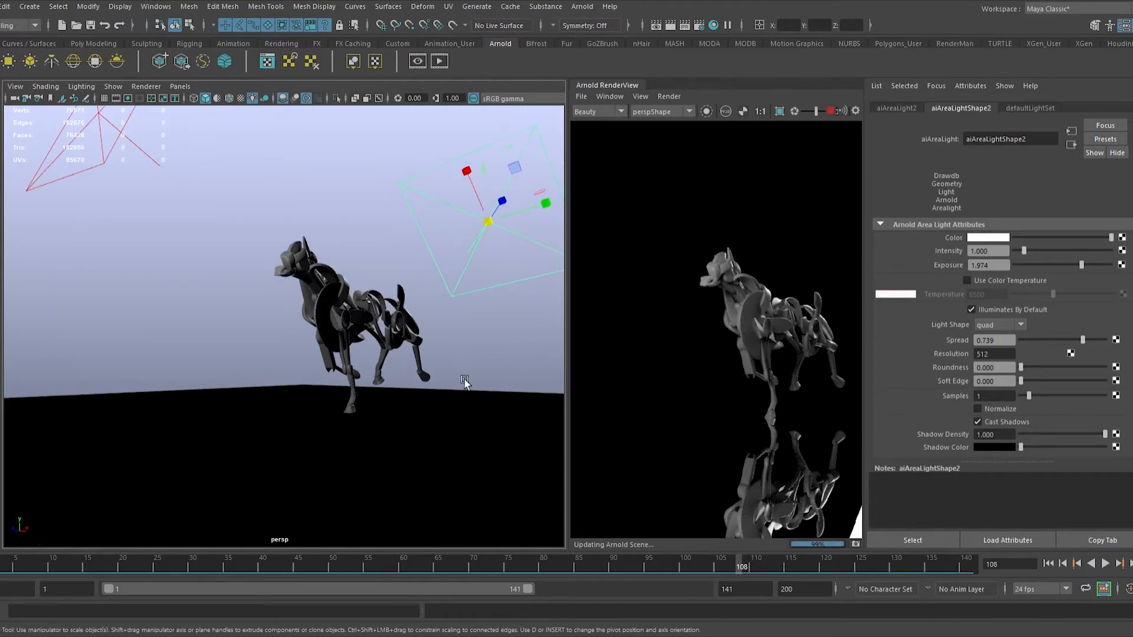
left_click(452, 383)
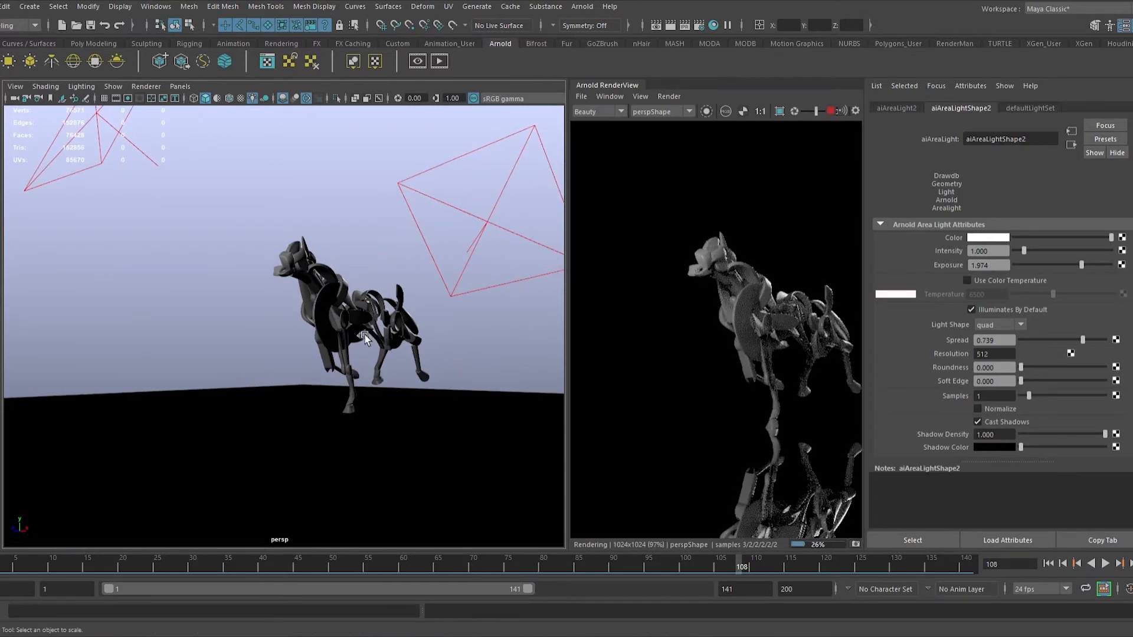
key("[")
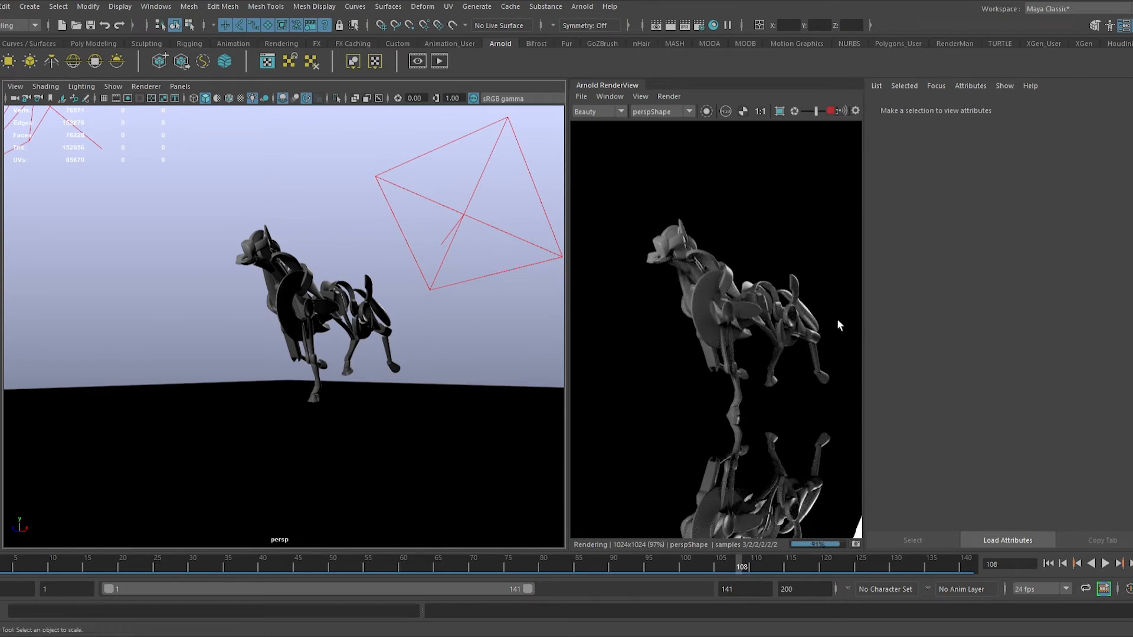
Step: Reframe the horse and raise the front area light's exposure to 3.158
left_click_drag(866, 322, 923, 322)
left_click_drag(419, 279, 413, 202, "alt")
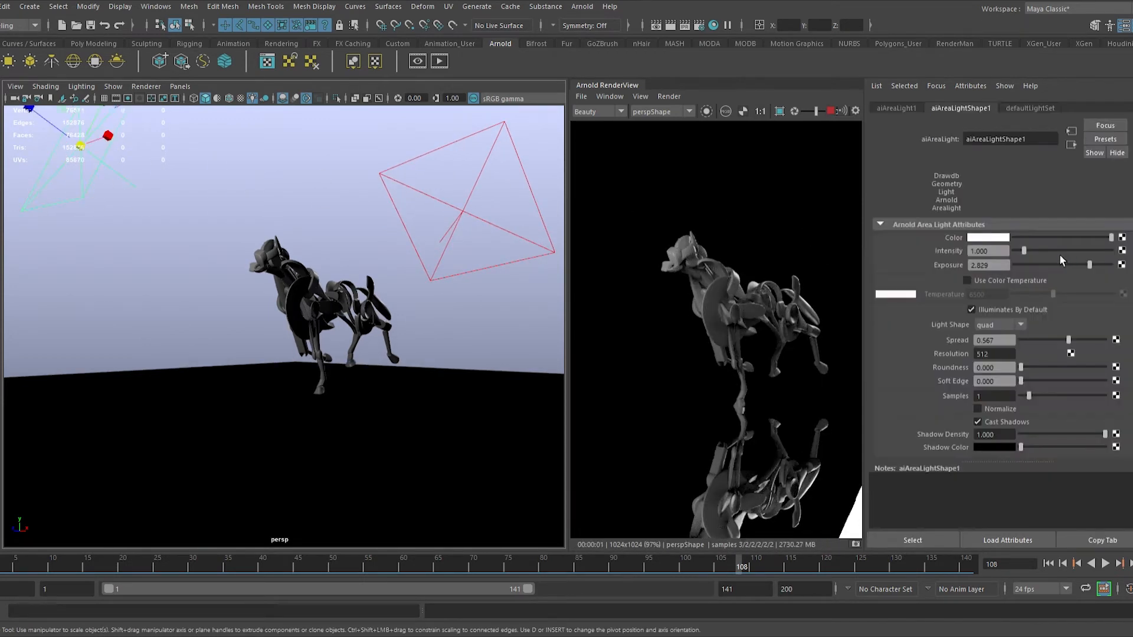
left_click(1096, 268)
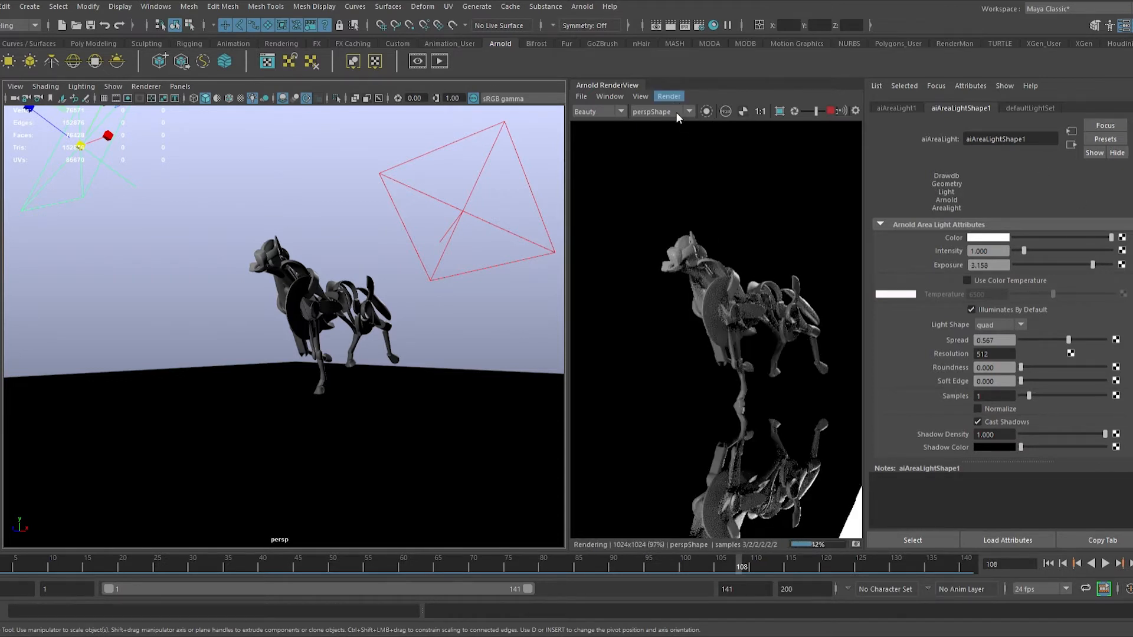
Step: Assign a new Ai Standard Surface material to the whole horse and slightly darken its base color
left_click_drag(466, 277, 395, 402, "alt")
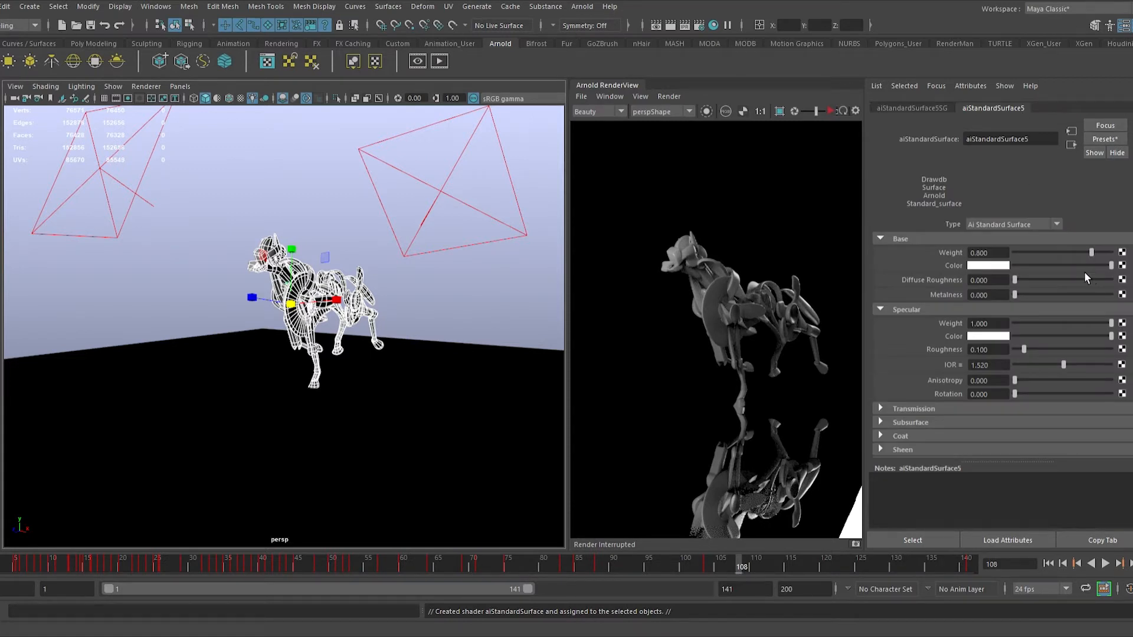
left_click_drag(498, 271, 501, 272, "alt")
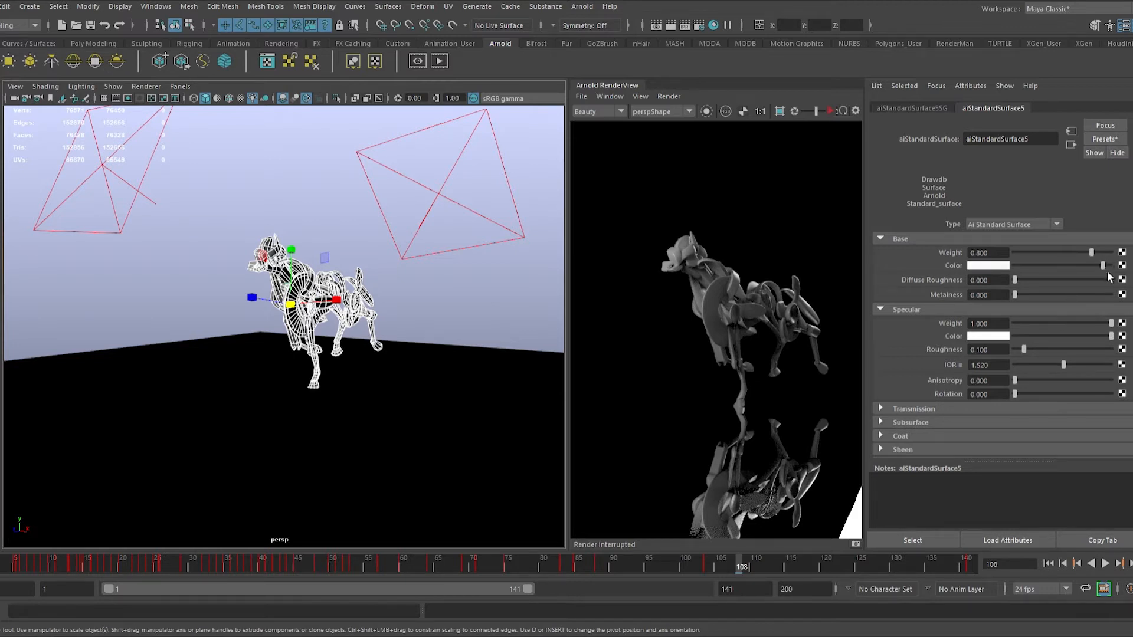
left_click(448, 311)
left_click_drag(447, 311, 331, 307, "alt")
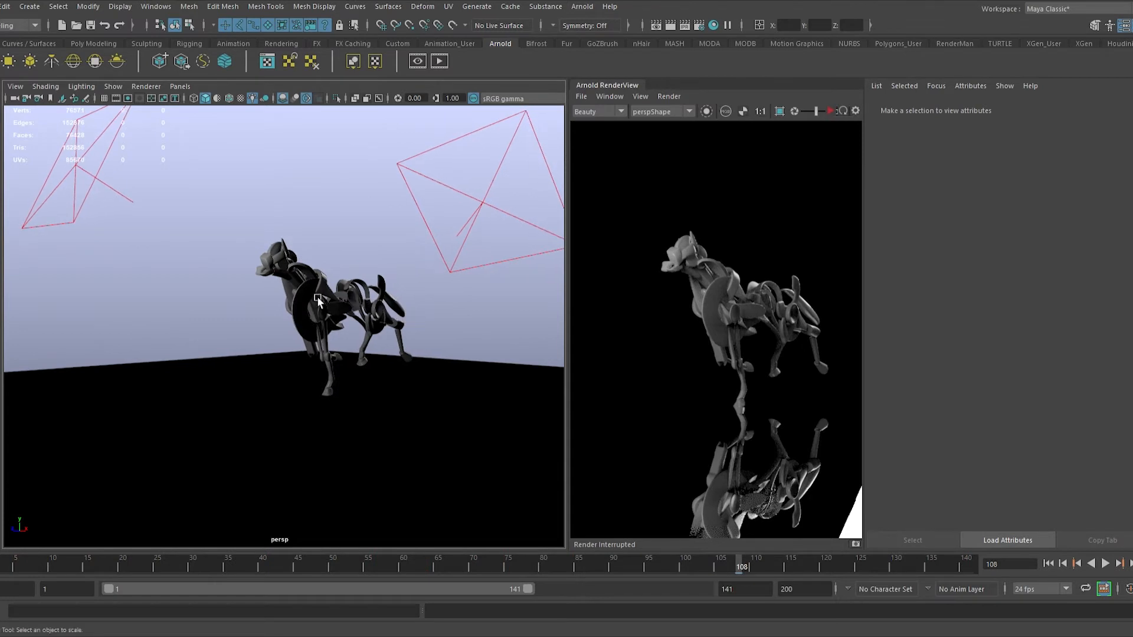
Step: Reach the horse's shared material through one of its head pieces and set the specular roughness to 0.253
left_click(317, 301)
left_click(1084, 109)
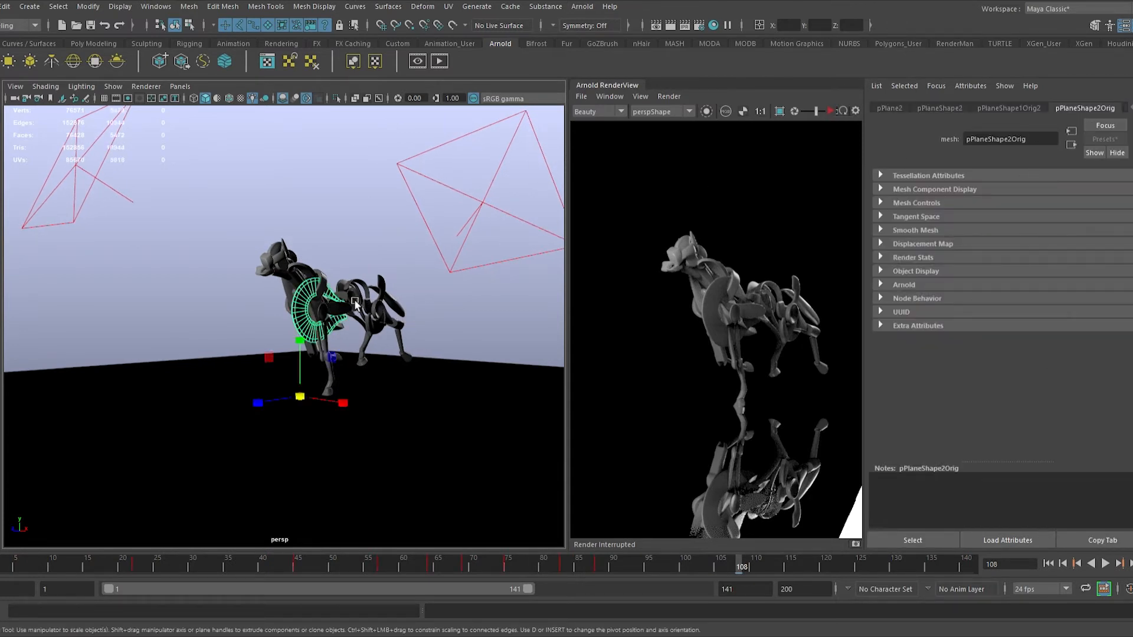
left_click(272, 262)
left_click(1056, 110)
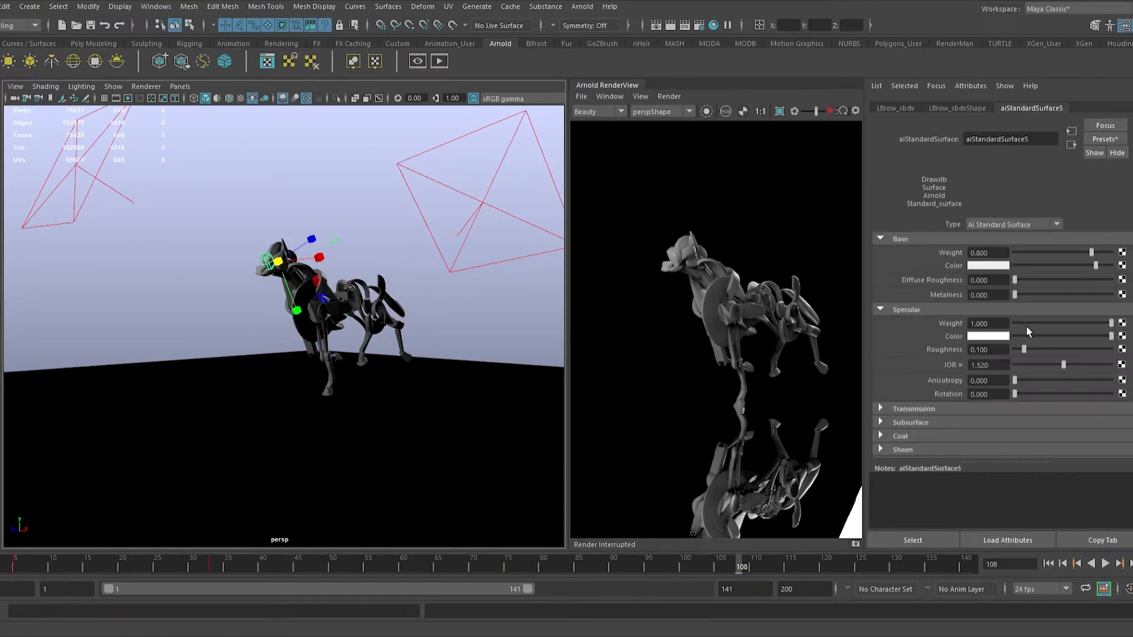
left_click_drag(1024, 349, 1036, 353)
Step: Reopen the horse's material from the cheek piece and fine-tune its base color to slightly below white
left_click(435, 227)
left_click(467, 234)
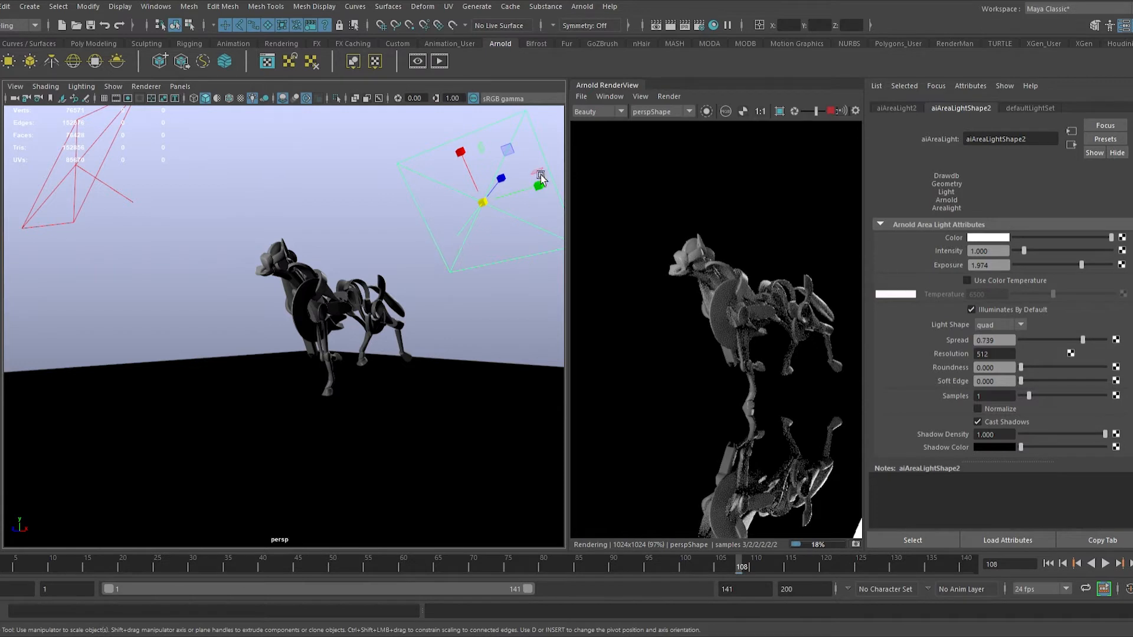
left_click_drag(283, 266, 238, 271, "alt")
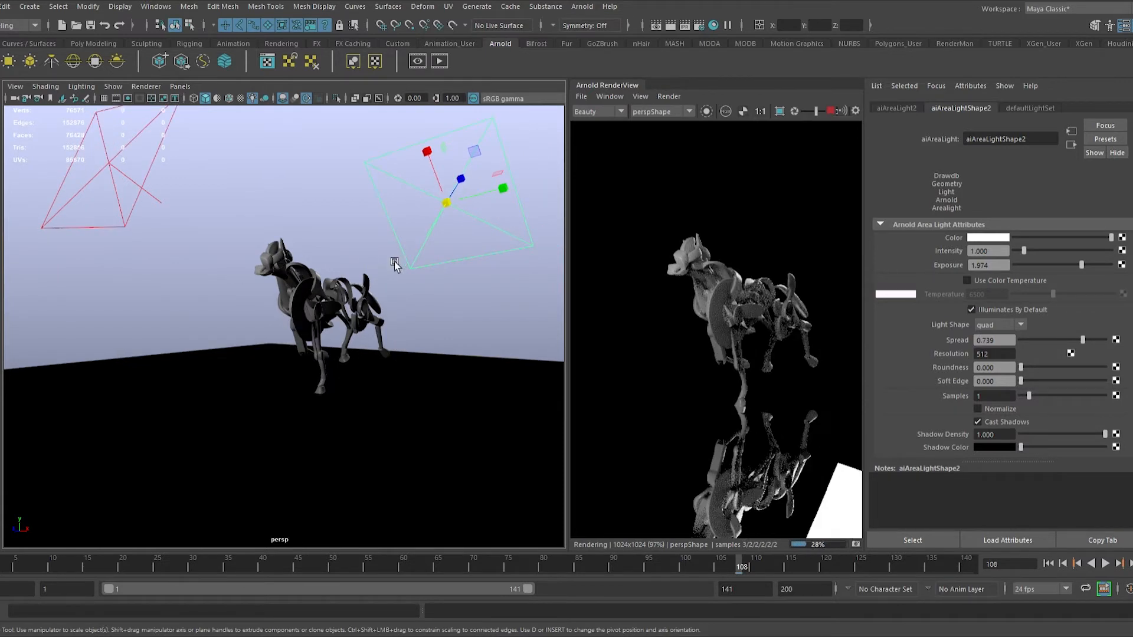
left_click(295, 264)
left_click(1082, 108)
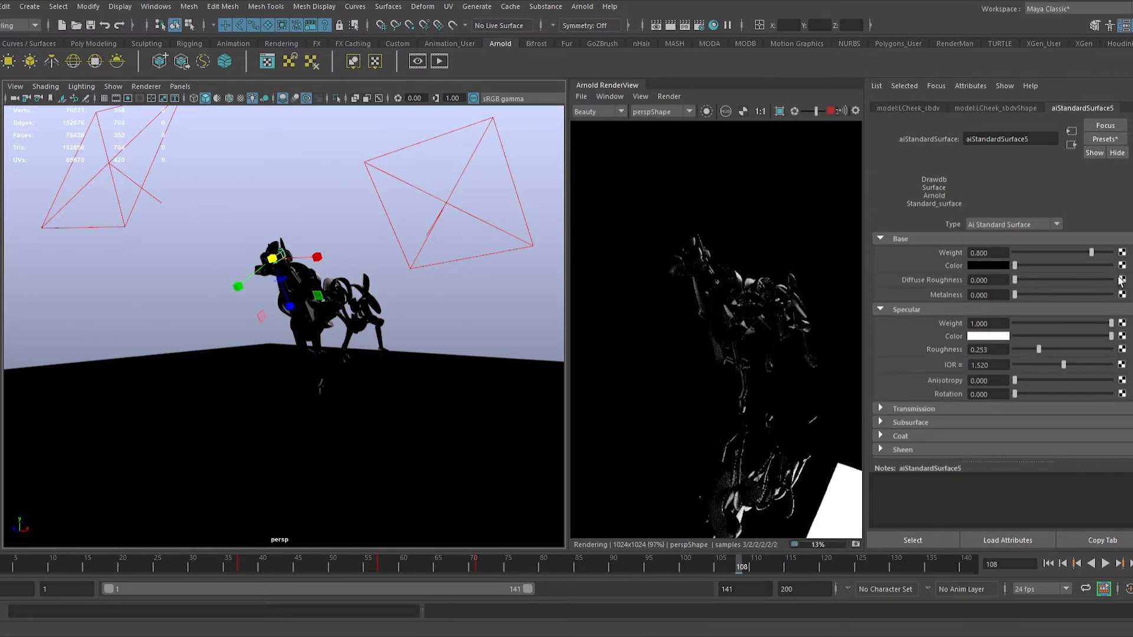
mouse_move(1111, 265)
left_mouse_down()
mouse_move(1014, 274)
mouse_move(1104, 266)
left_mouse_up()
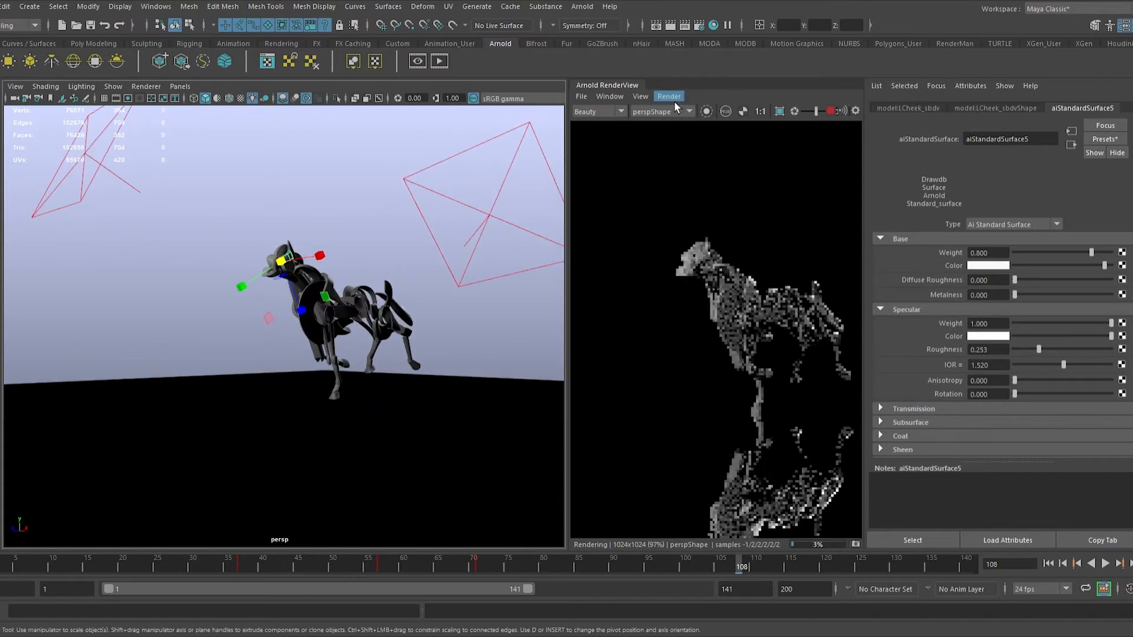
Step: Select the front area light, move it farther out from the horse, and rotate it toward the model
left_click_drag(236, 277, 292, 268, "alt")
left_click(270, 246)
left_click(216, 232)
key("w")
middle_click_drag(271, 238, 226, 234)
key("e")
left_click_drag(235, 230, 194, 263)
key("w")
middle_click_drag(193, 264, 190, 274)
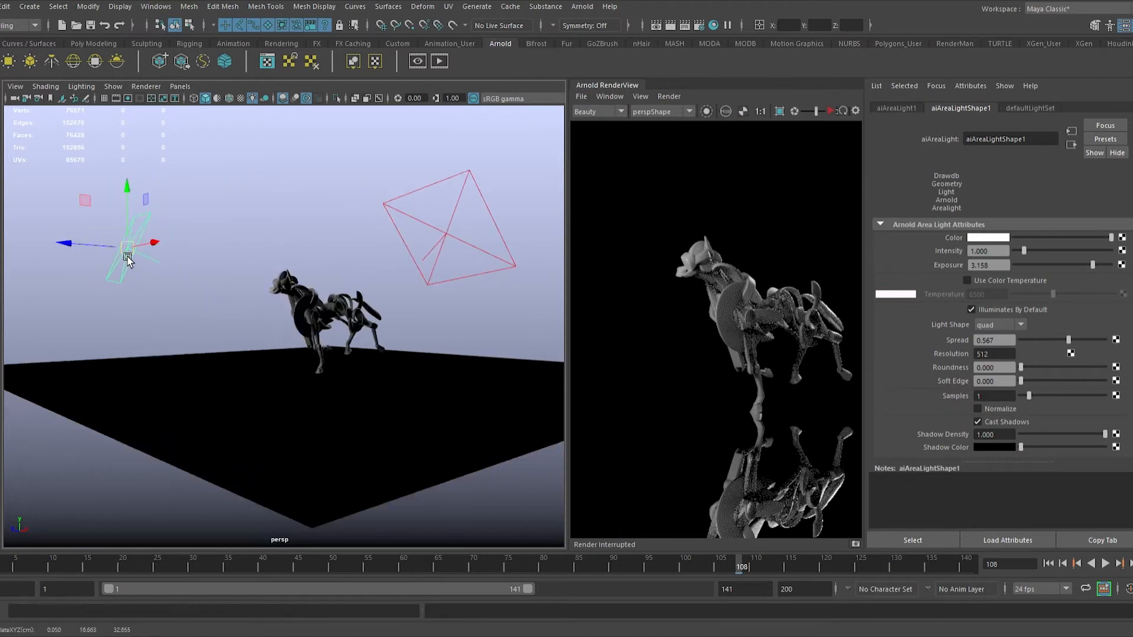
Step: Refine the front area light's position and aim at the horse, and scale the light narrower
left_click_drag(155, 277, 291, 342, "alt")
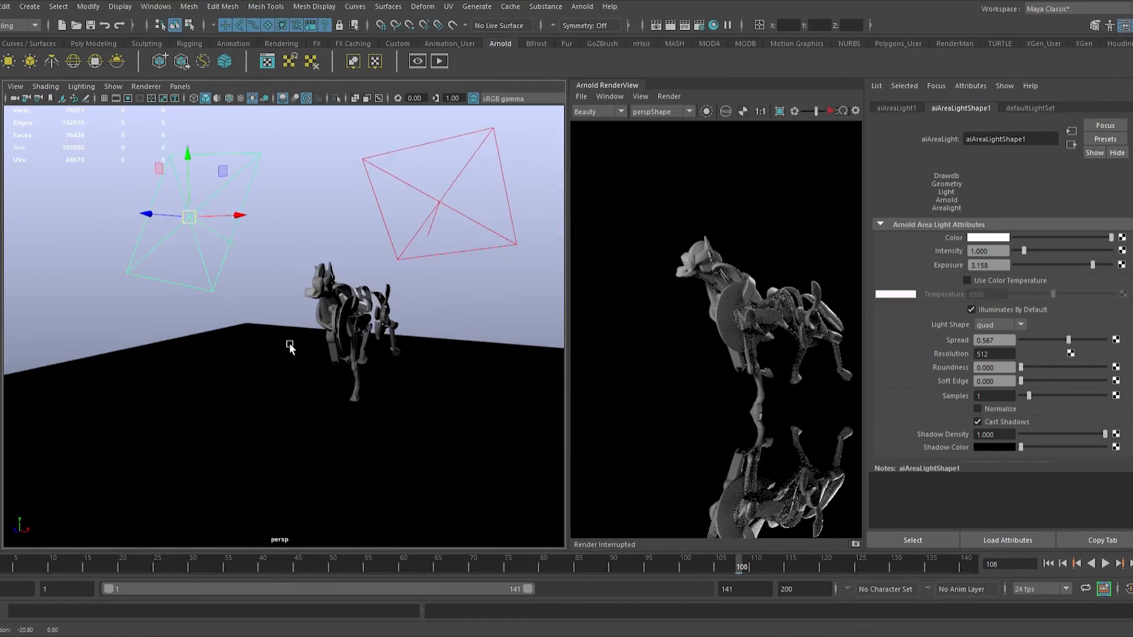
key("e")
key("w")
right_click_drag(233, 240, 260, 270, "alt")
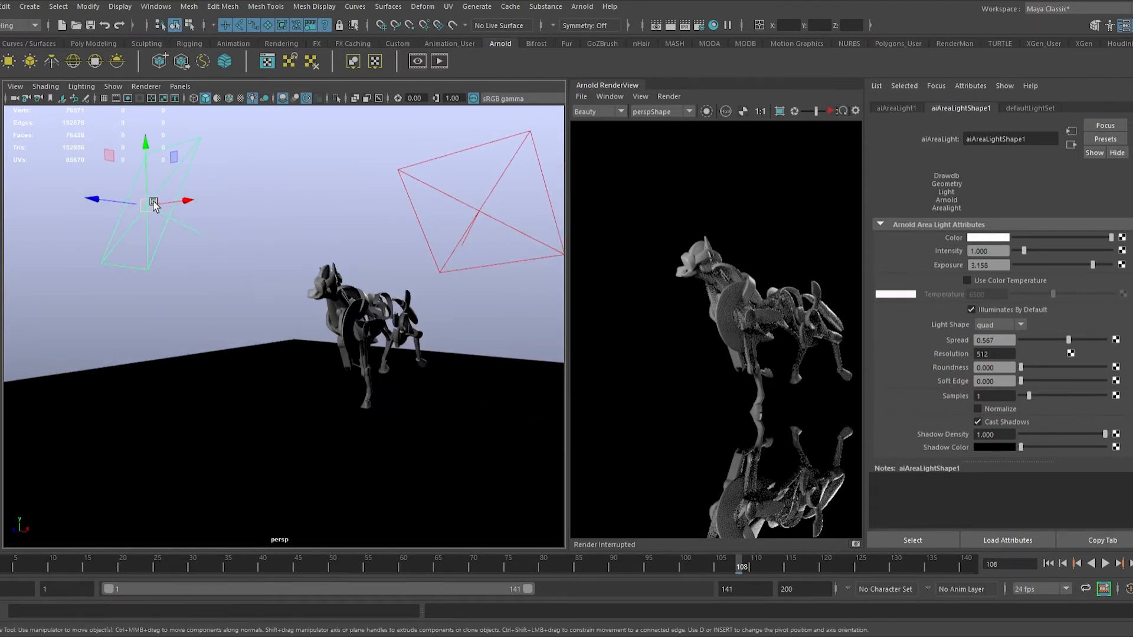
mouse_move(165, 214)
left_mouse_down("alt")
mouse_move(165, 228)
mouse_move(141, 218)
mouse_move(134, 243)
mouse_move(286, 273)
mouse_move(311, 298)
left_mouse_up("alt")
key("e")
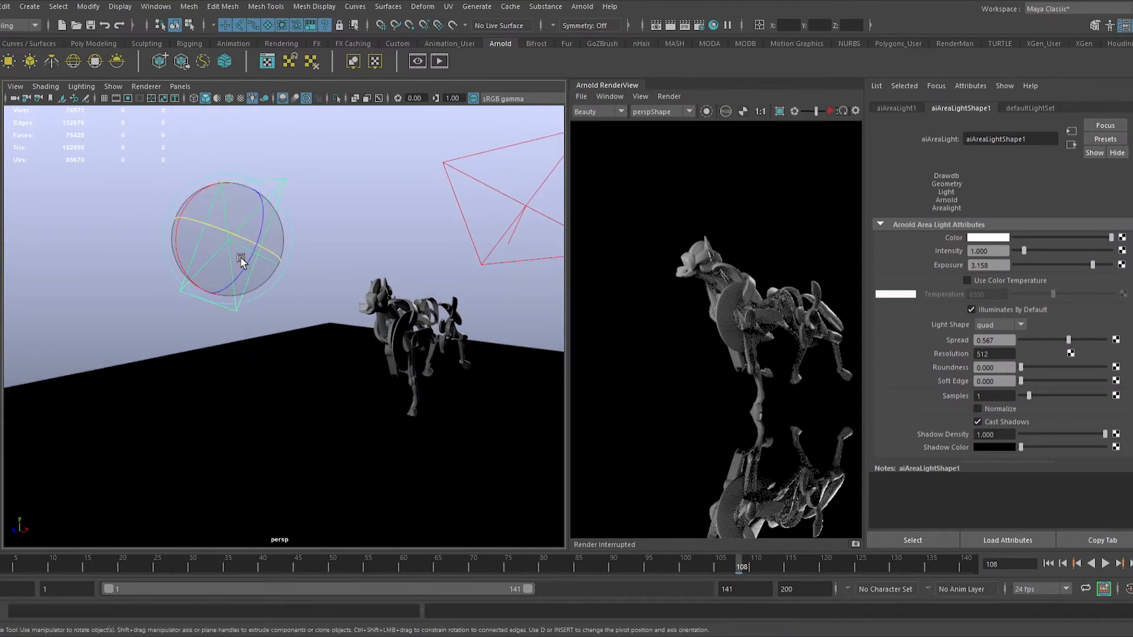
key("r")
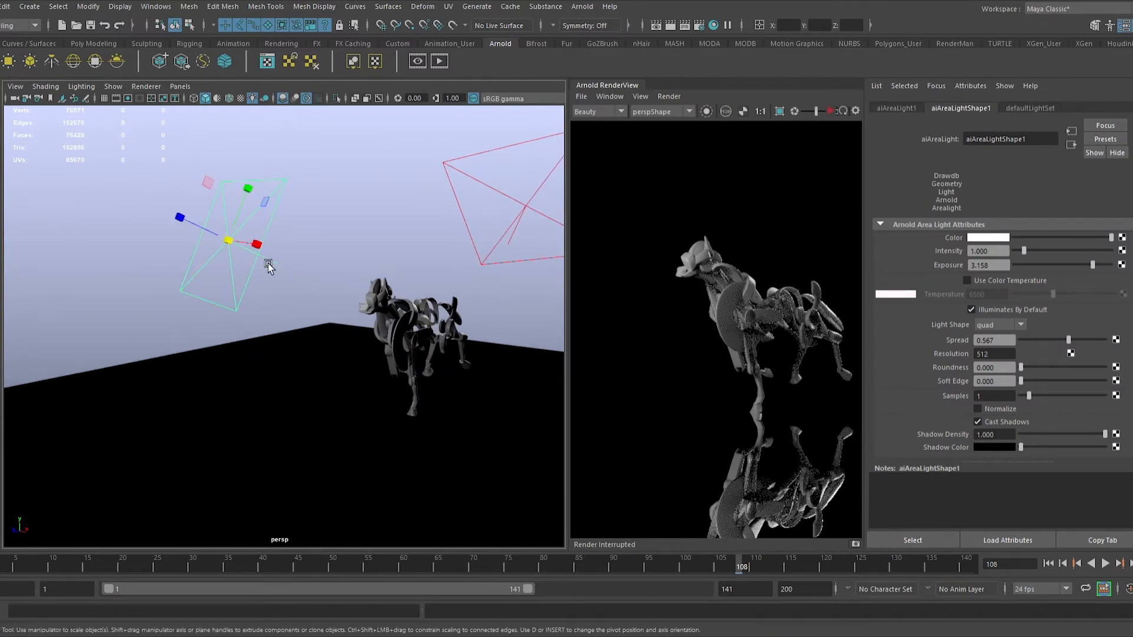
left_click_drag(240, 241, 213, 244)
Step: Set the front area light's exposure to 3.947 and its spread to 0.343
mouse_move(301, 294)
left_mouse_down("alt")
mouse_move(280, 289)
mouse_move(295, 298)
left_mouse_up("alt")
left_click_drag(1099, 271, 1113, 274)
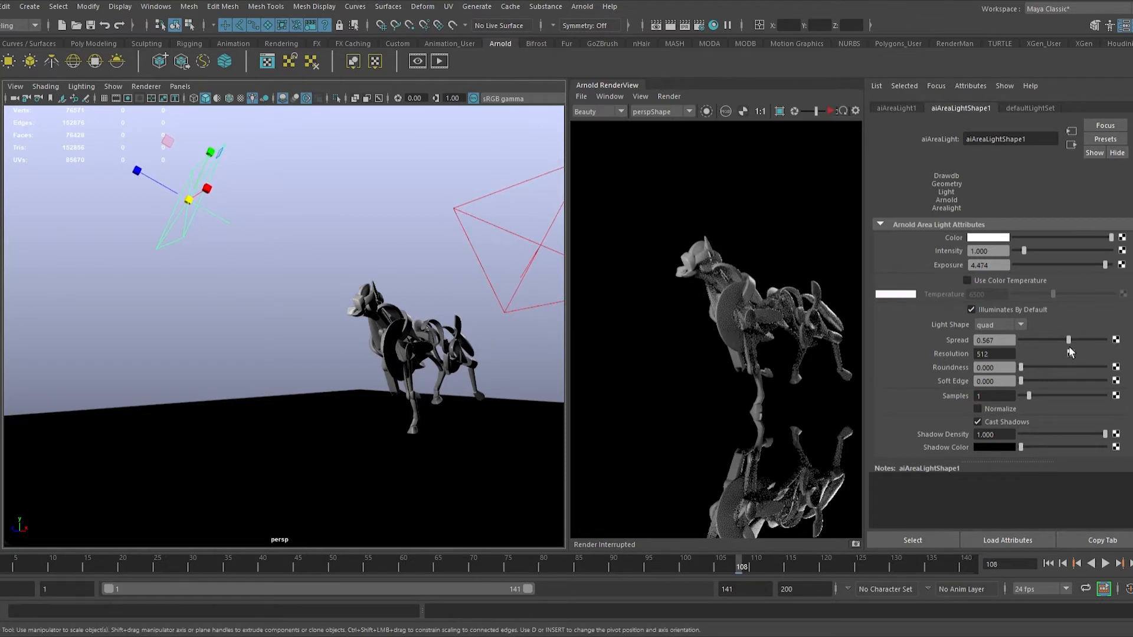
left_click(1050, 341)
left_click_drag(1101, 271, 1100, 271)
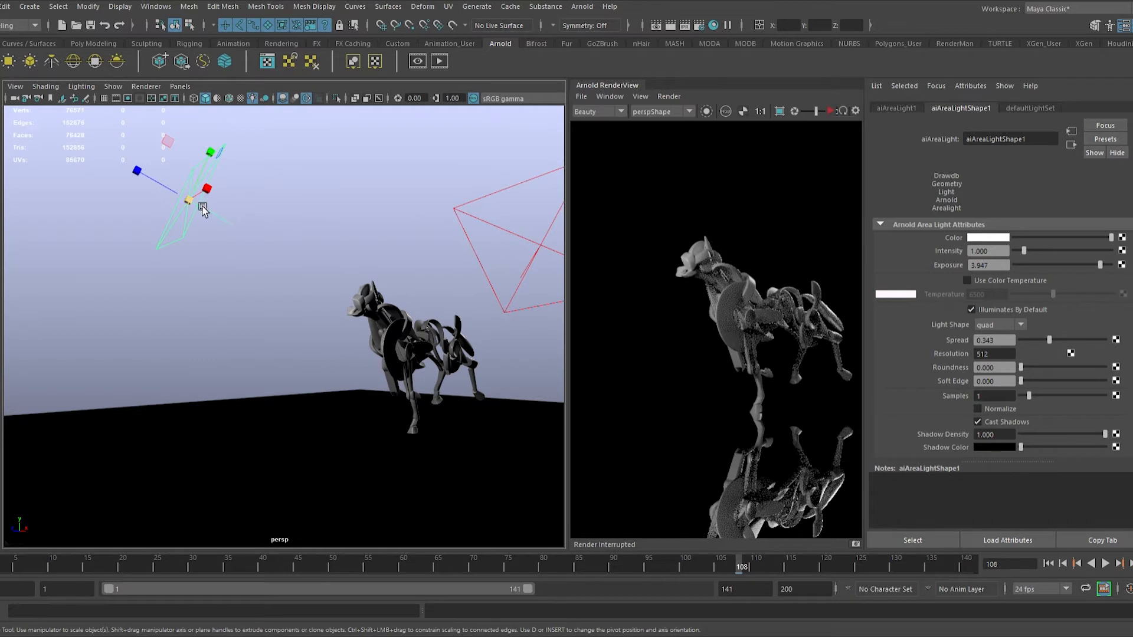
Step: Render the horse with the adjusted lights and examine the full frame, including the floor reflection
key("w")
left_click_drag(199, 236, 565, 246, "alt")
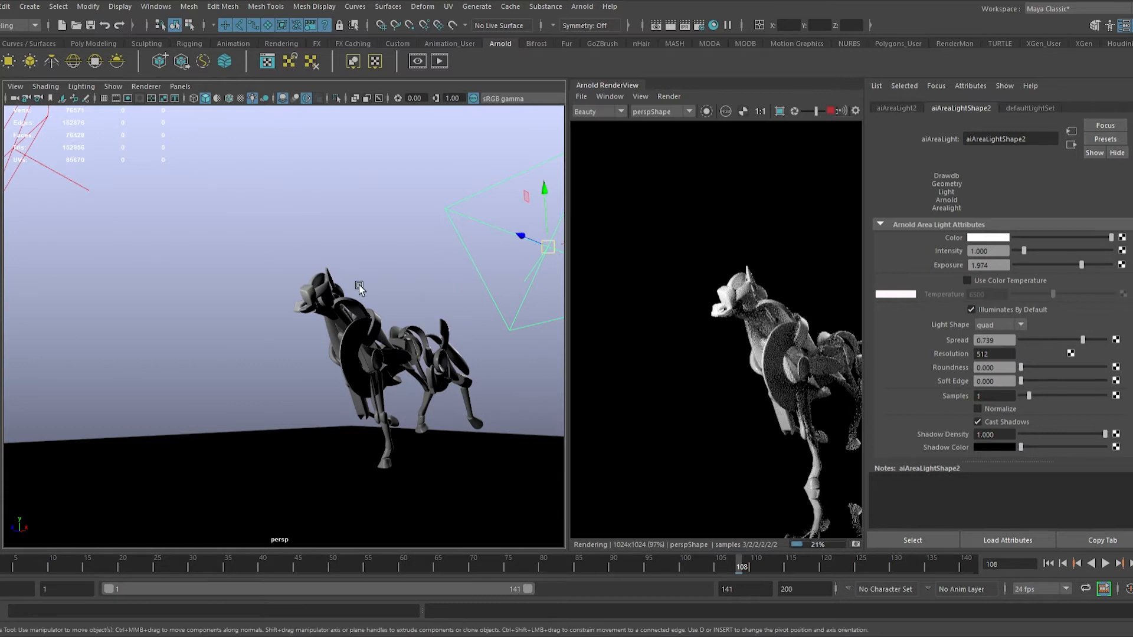
left_click_drag(371, 288, 401, 304, "alt")
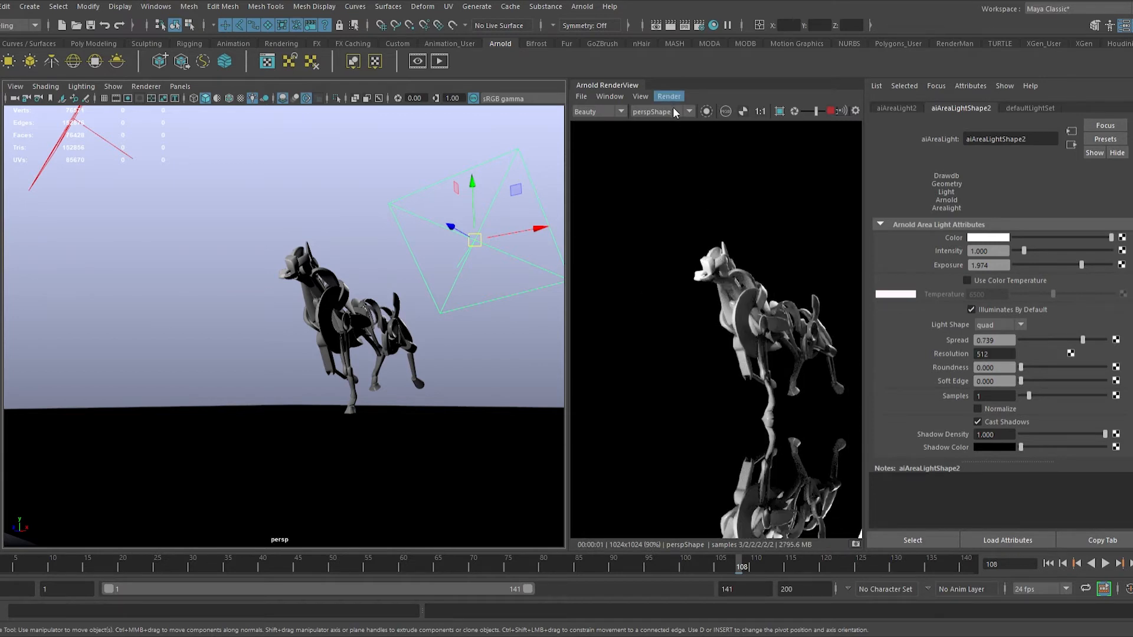
scroll(605, 374, "down", 3)
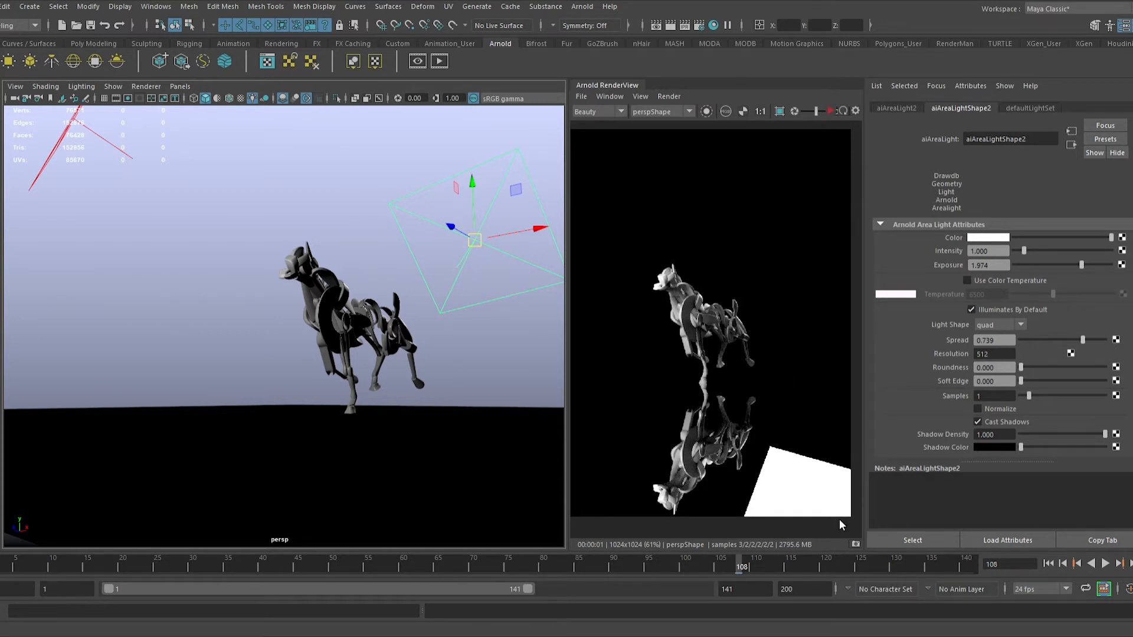
scroll(717, 396, "down", 3)
scroll(749, 339, "down", 1)
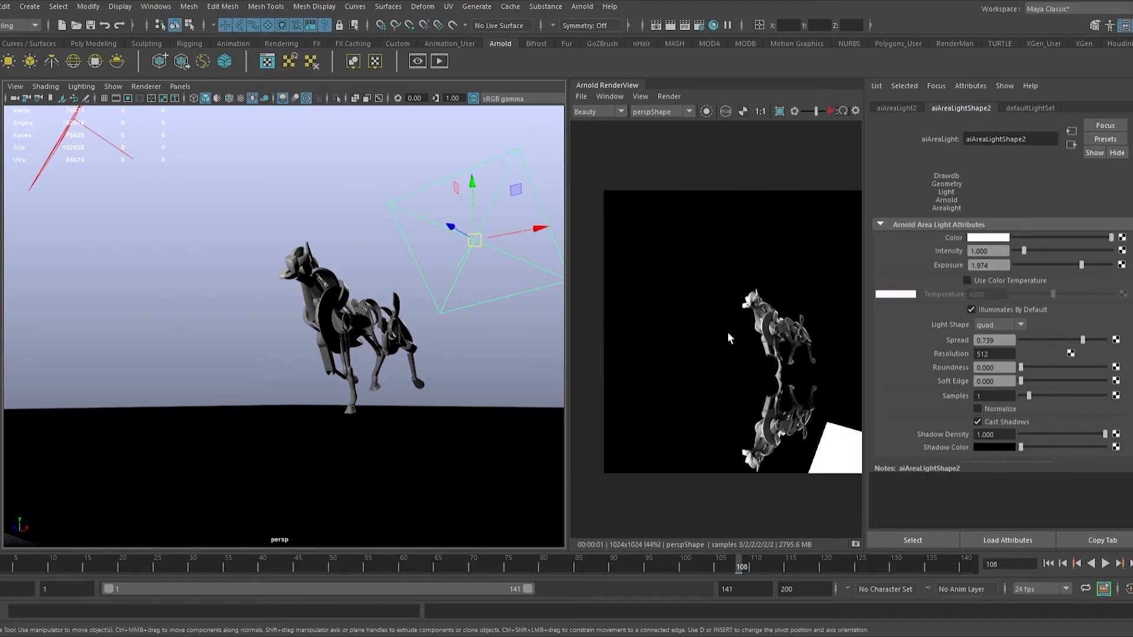
Step: Create a new camera by duplicating the current perspective camera and rename it ShotCam
left_click(16, 100)
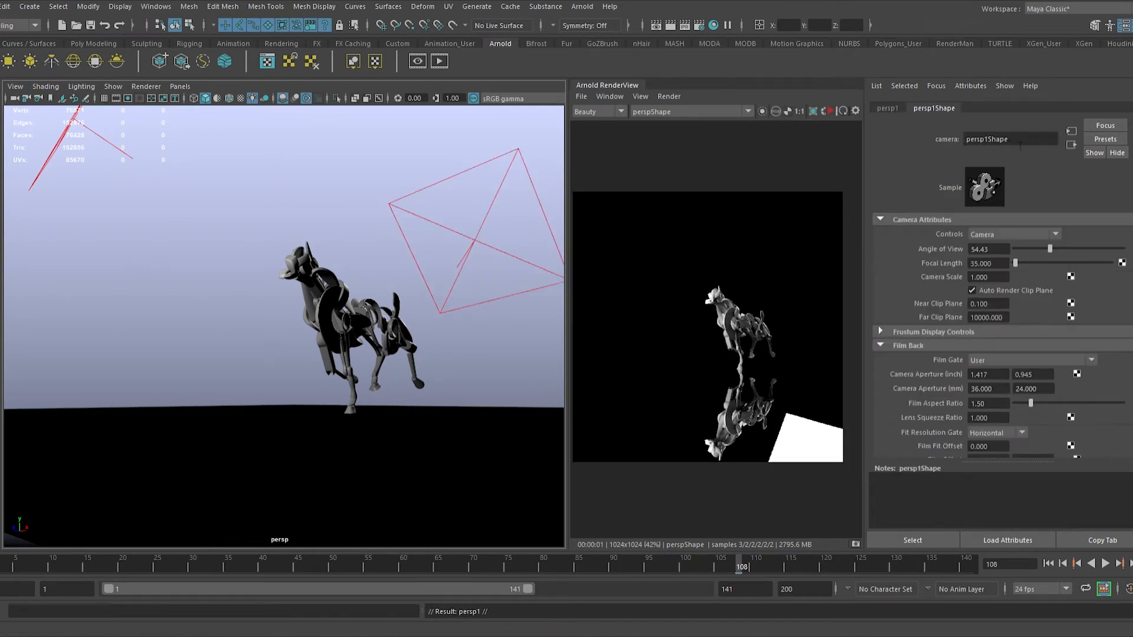
left_click(894, 110)
double_click(994, 140)
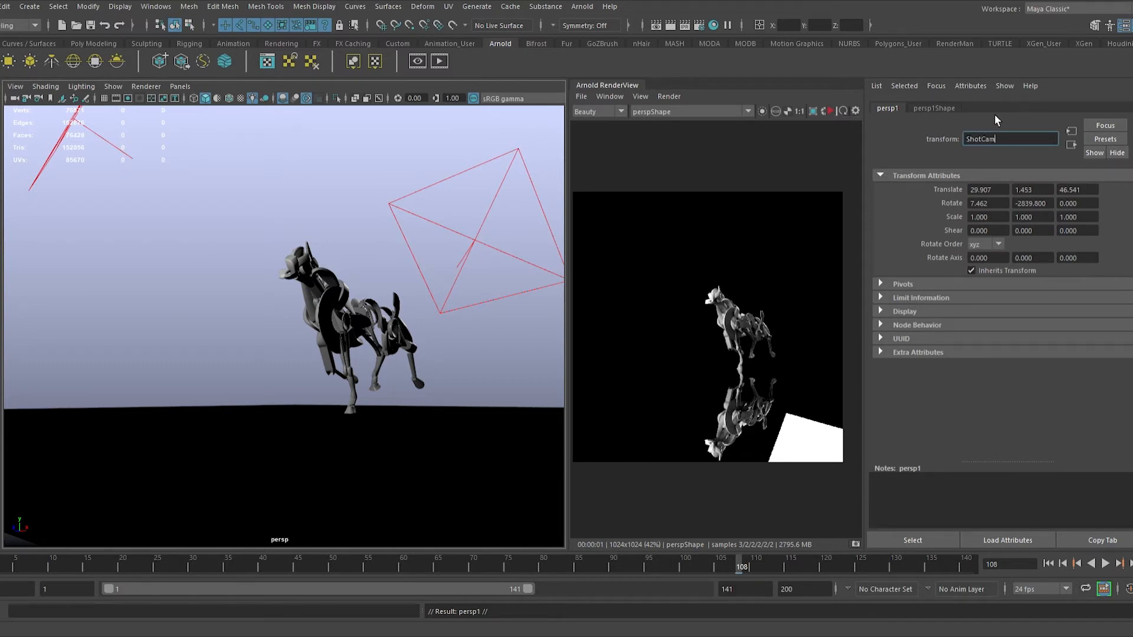
key("Return")
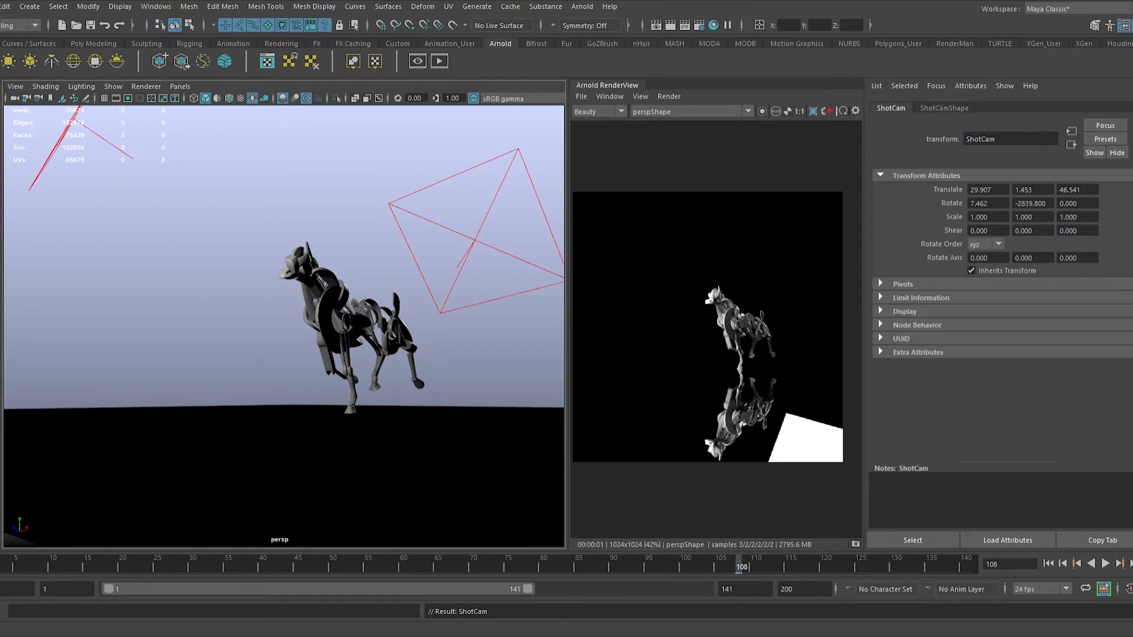
Step: Set ShotCam's focal length to 60
left_click(964, 112)
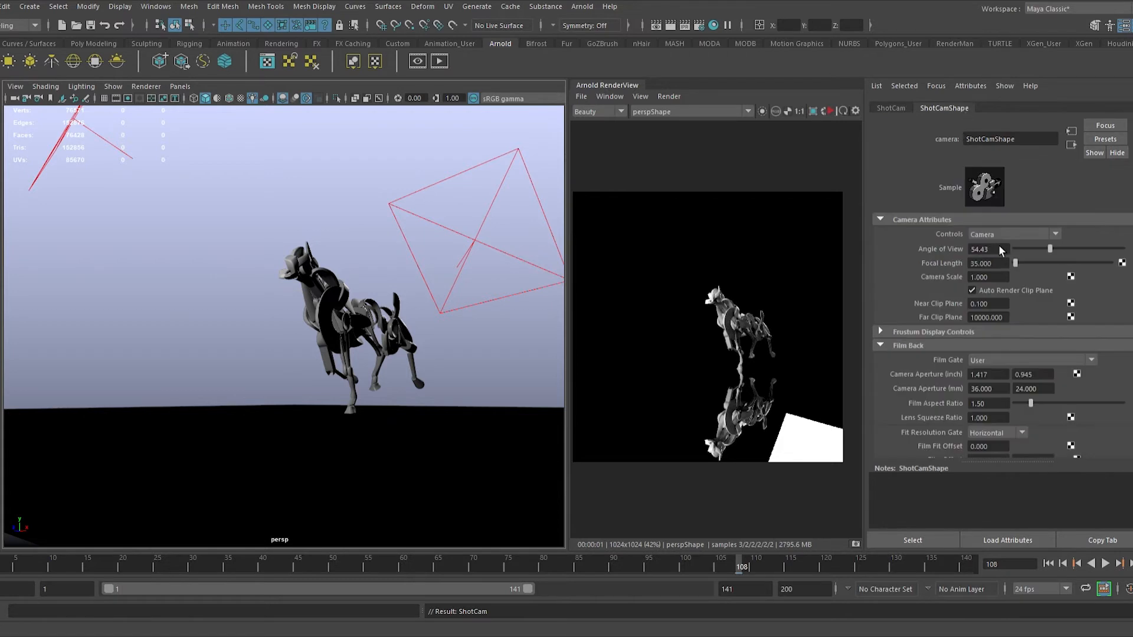
left_click(1004, 270)
type("60")
key("Return")
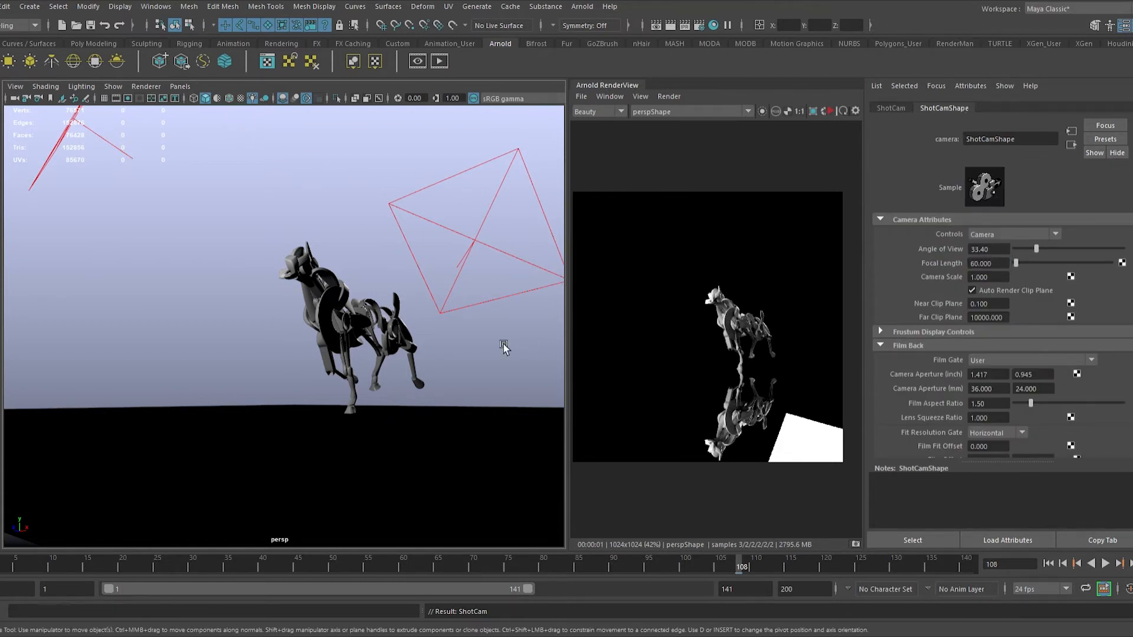
Step: Frame the horse more closely in the perspective view and display the render resolution gate around the shot
left_click_drag(504, 344, 431, 376, "alt")
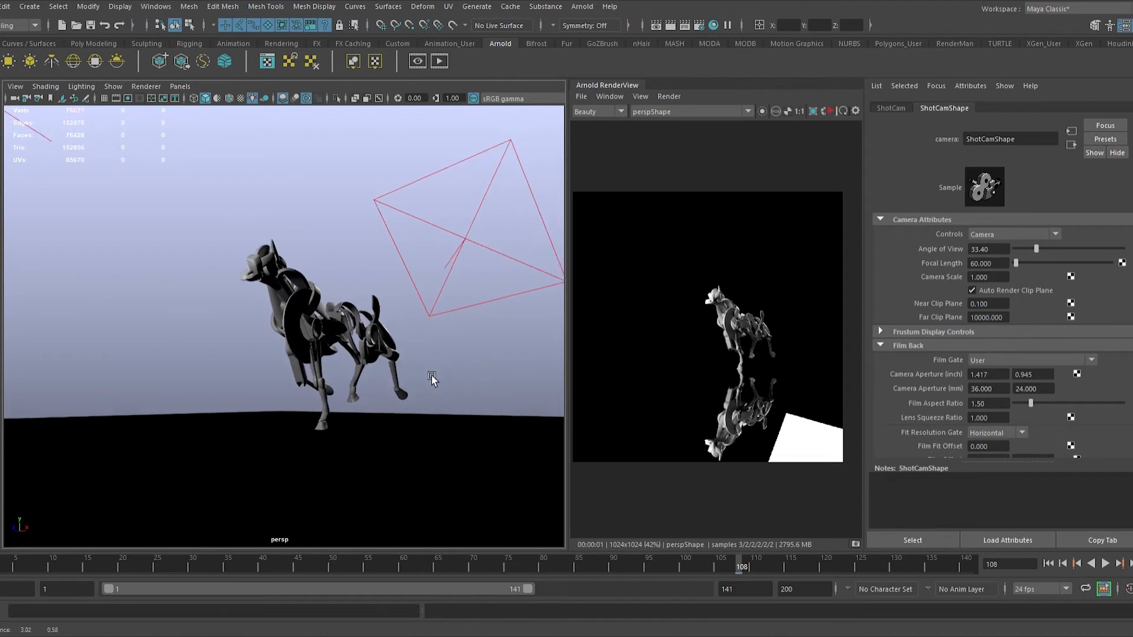
left_click(17, 99)
left_click_drag(334, 269, 381, 292, "alt")
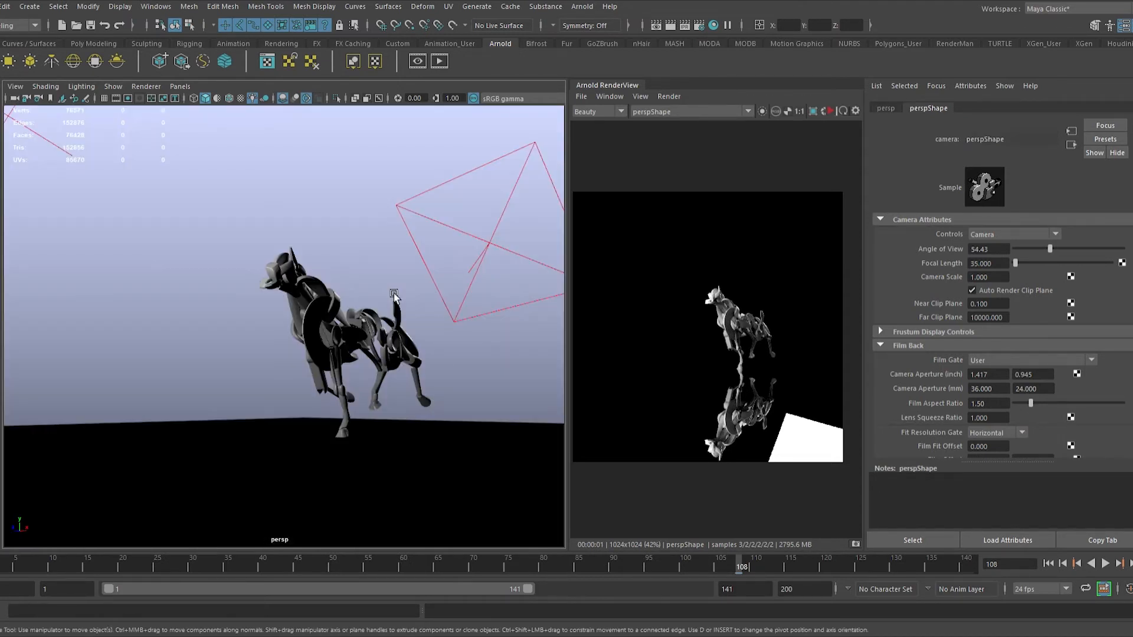
right_click_drag(395, 297, 392, 326, "alt")
middle_click_drag(358, 188, 361, 188, "alt")
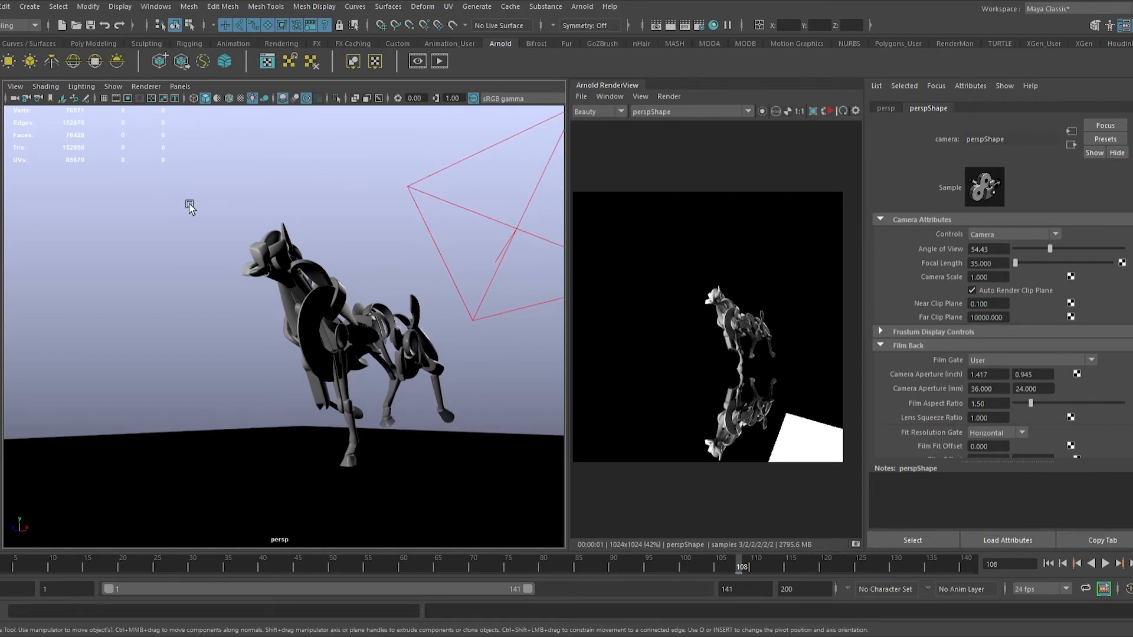
left_click(127, 98)
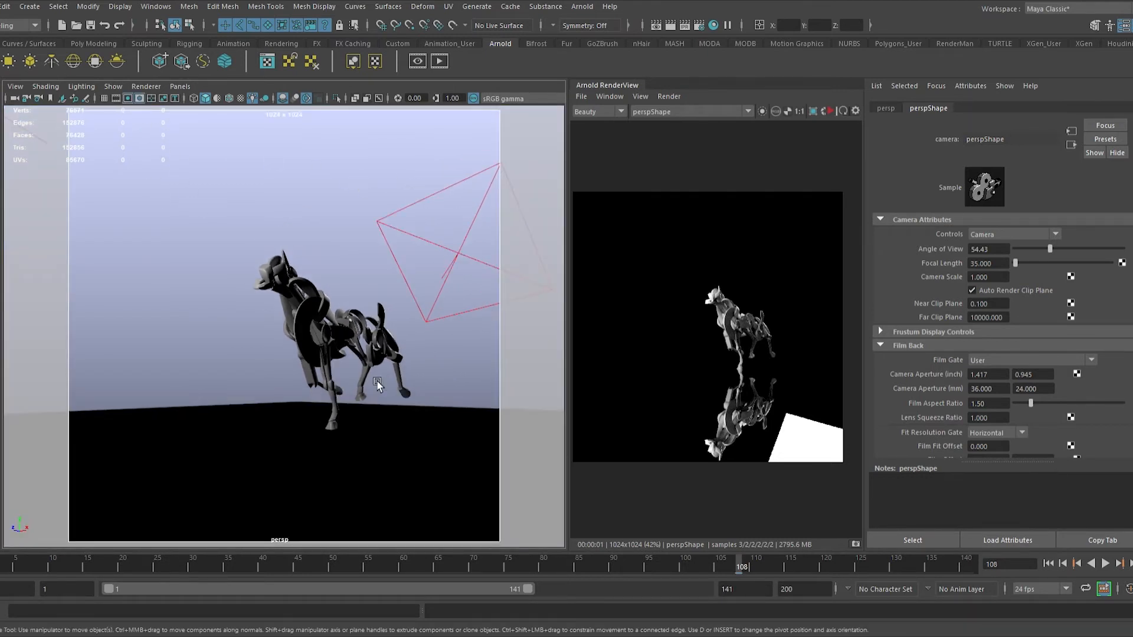
left_click_drag(378, 384, 356, 374, "alt")
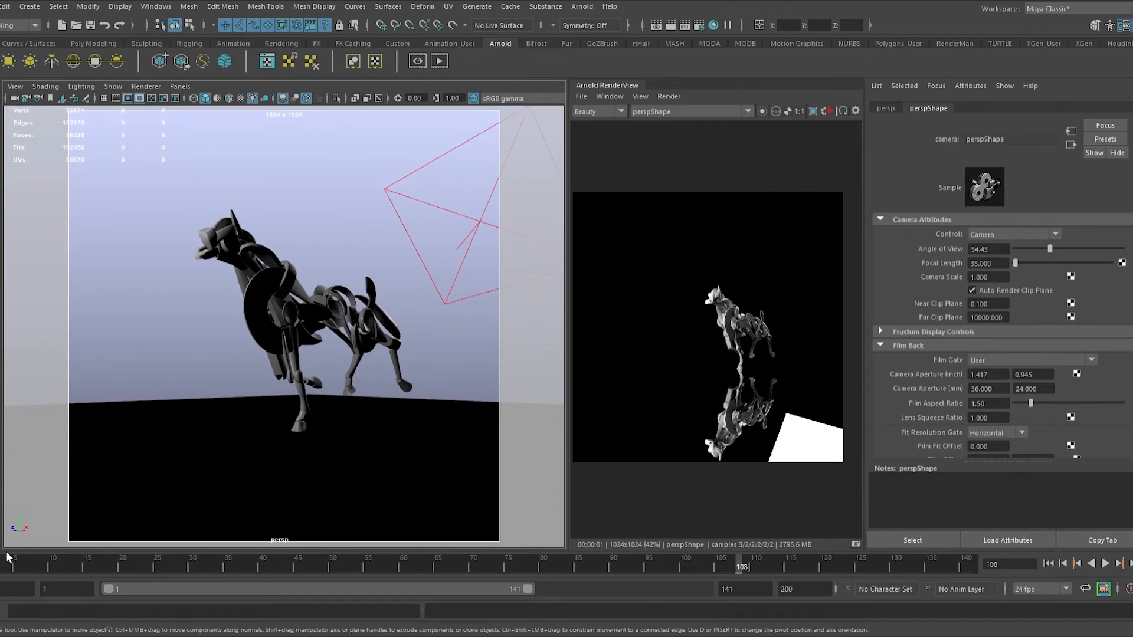
Step: Return to the first frame and play back the gallop to check how the horse sits in the frame
left_click_drag(3, 565, 0, 565)
left_click_drag(284, 462, 320, 472, "alt")
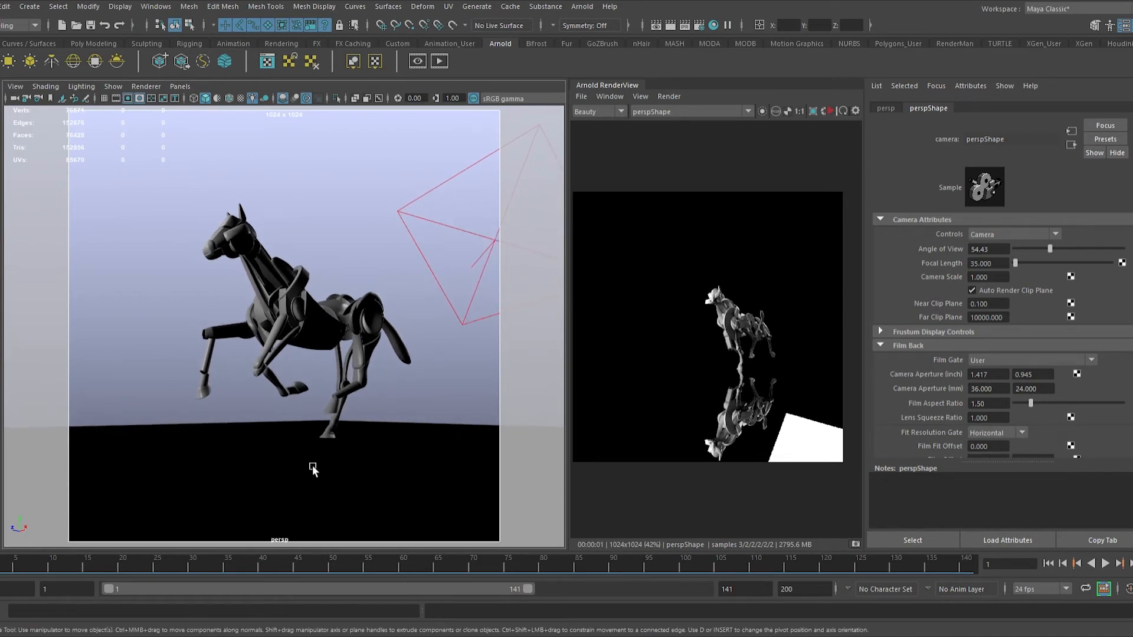
left_click(49, 572)
left_click_drag(5, 572, 193, 585)
key("alt+v")
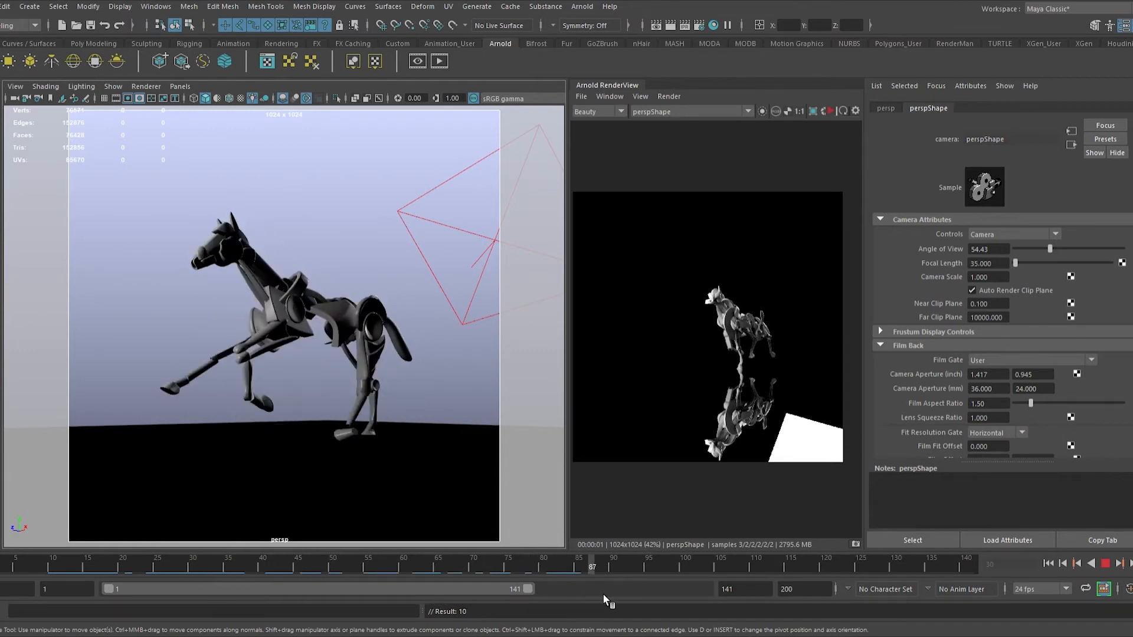
key("alt+v")
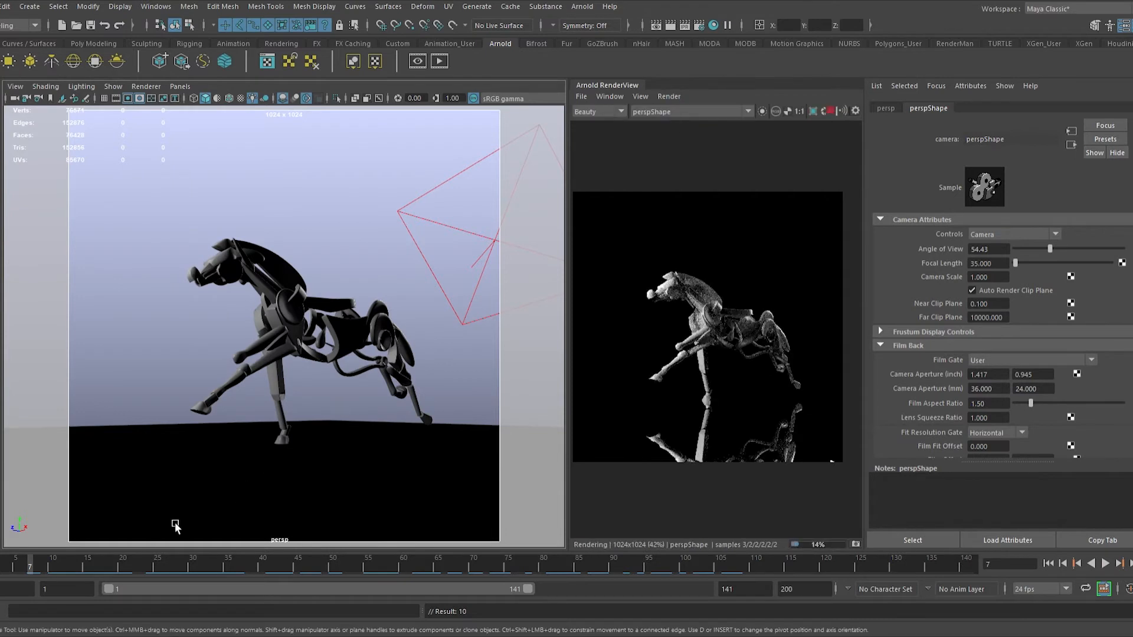
left_click(81, 569)
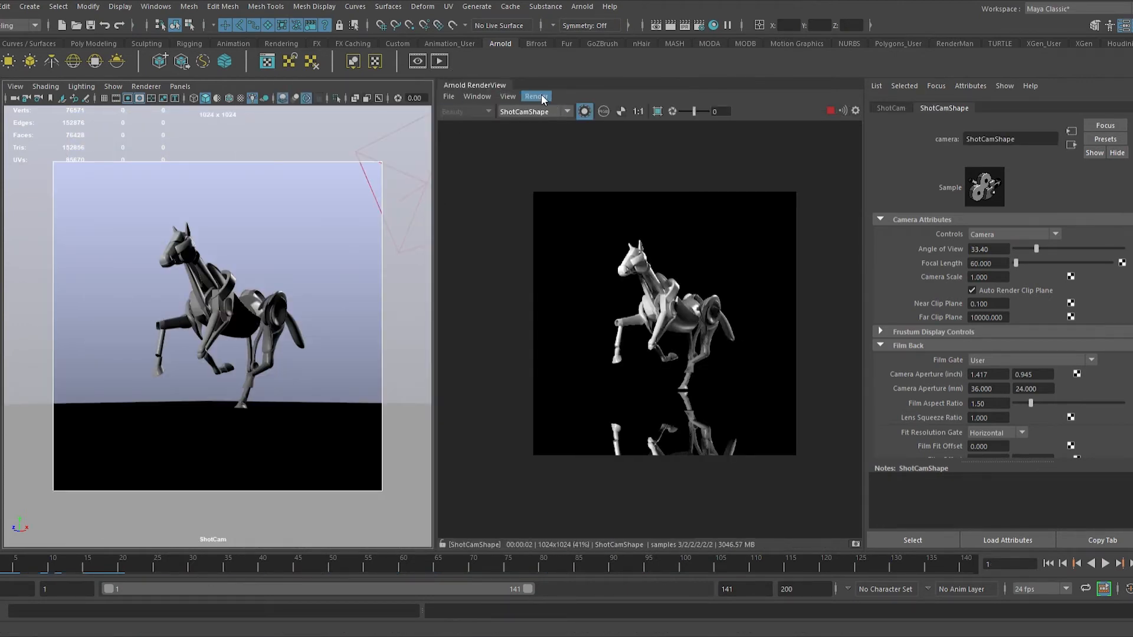
Step: Reframe the horse through ShotCam at frame 1, key the camera, and play back the shot
left_click_drag(265, 284, 288, 288, "alt")
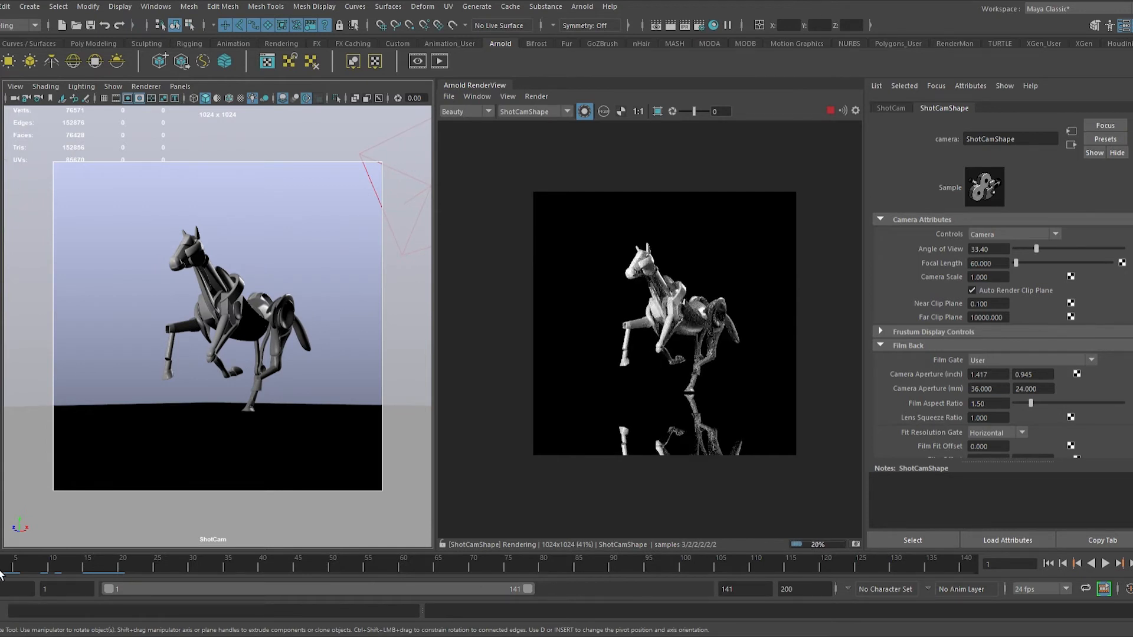
key("s")
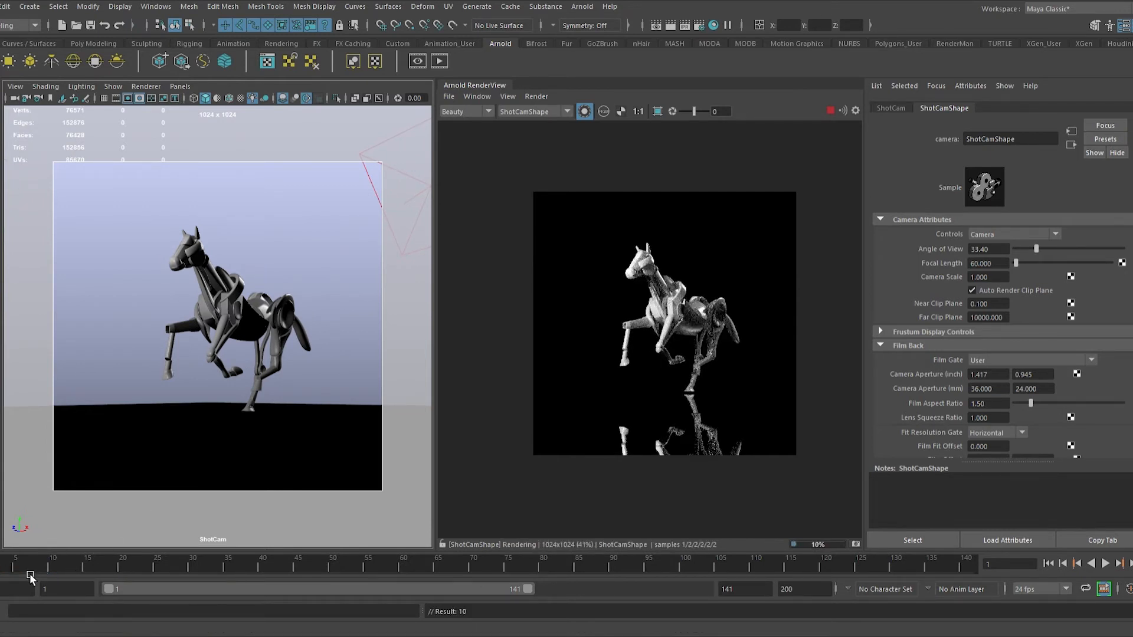
key("alt+v")
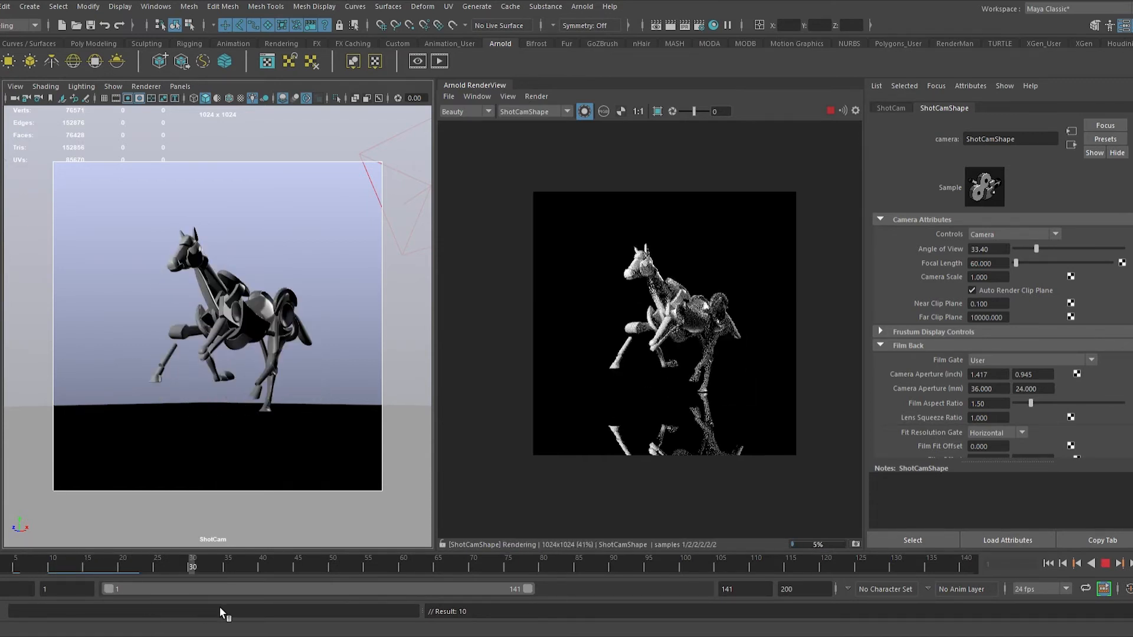
key("alt+v")
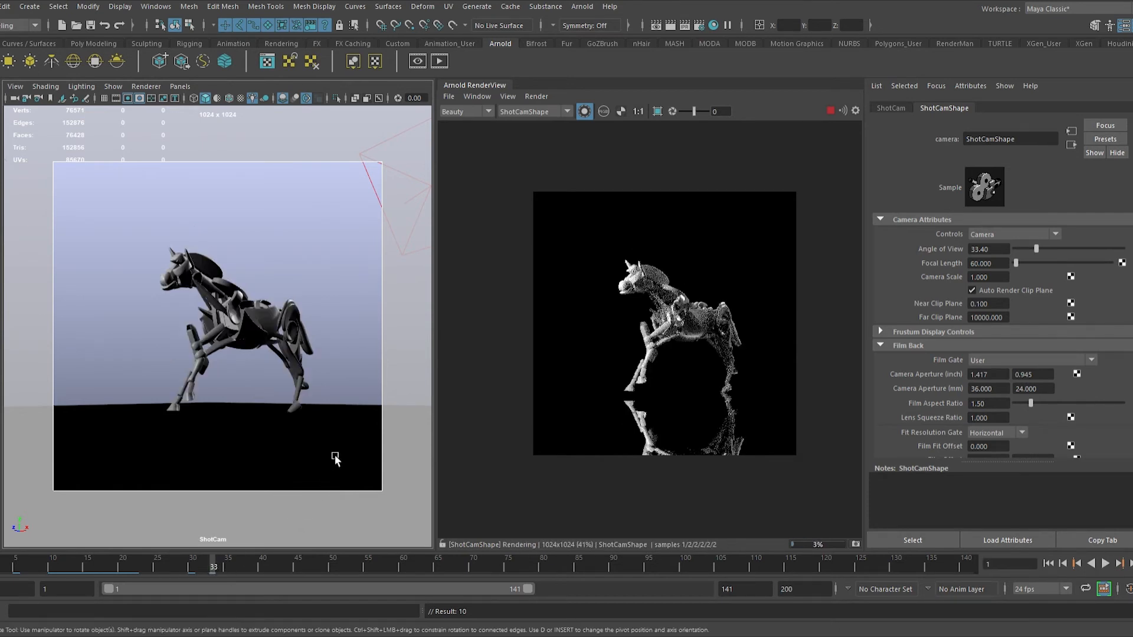
Step: Select the ground plane, open its aiStandardSurface4 material, and turn off the isolated selection in the live render
left_click(372, 426)
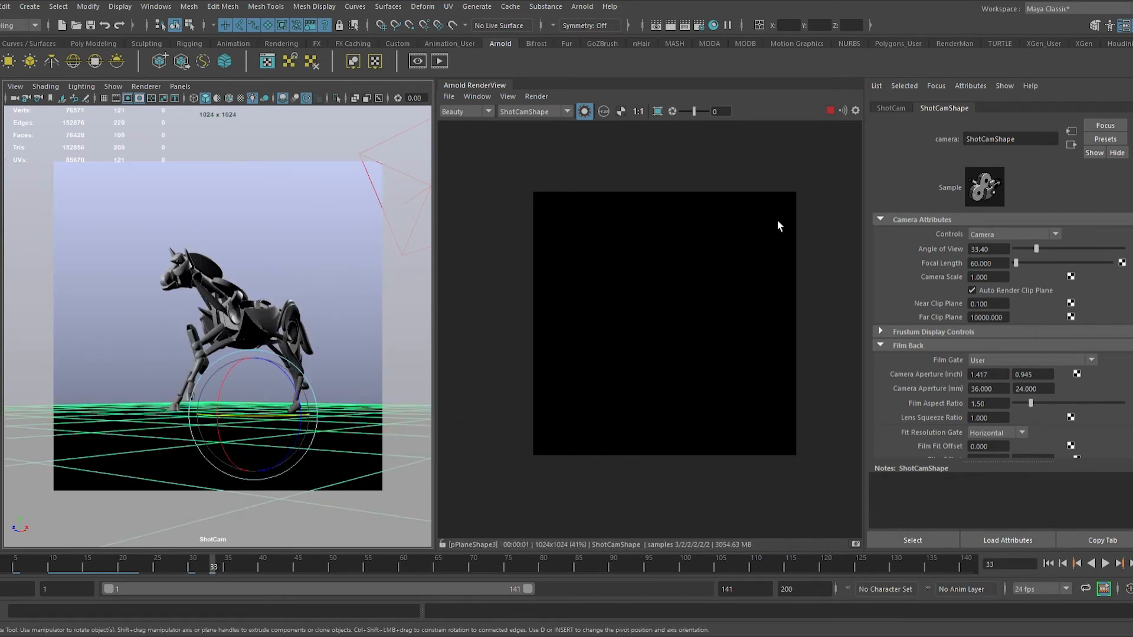
left_click(1055, 108)
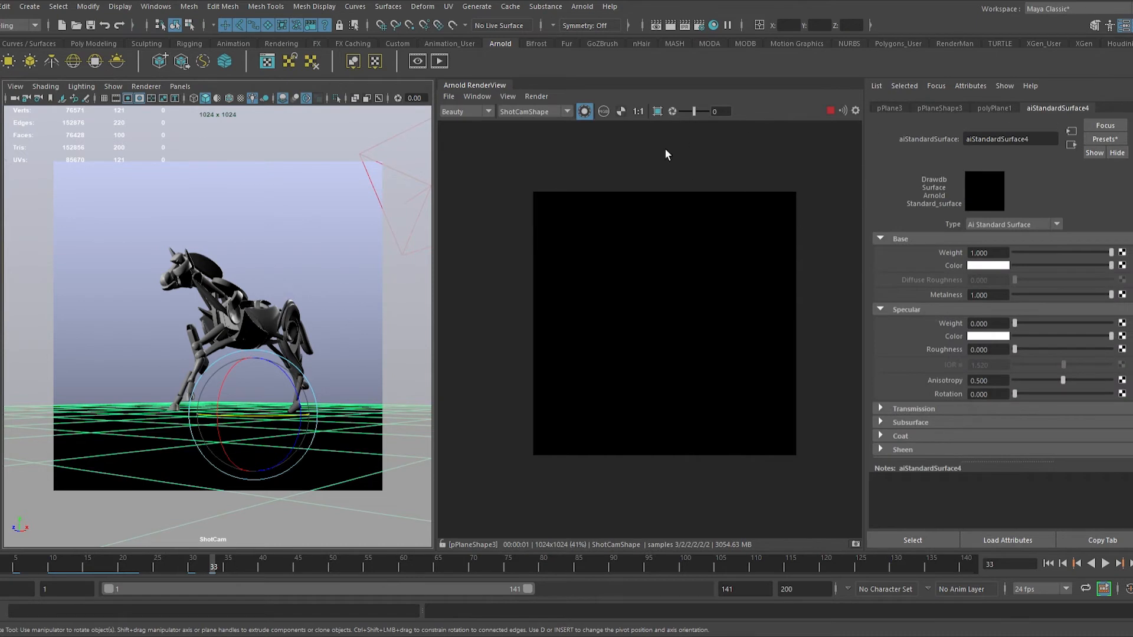
left_click(585, 112)
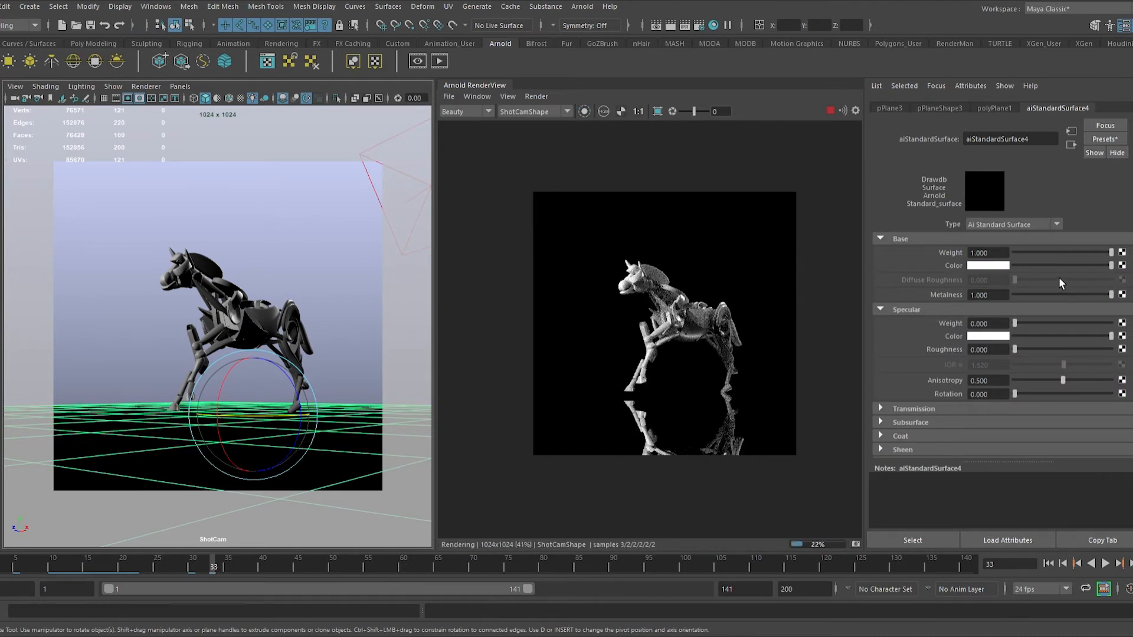
Step: Try different specular roughness amounts on the ground plane's material and settle on 0.039
left_click(1025, 353)
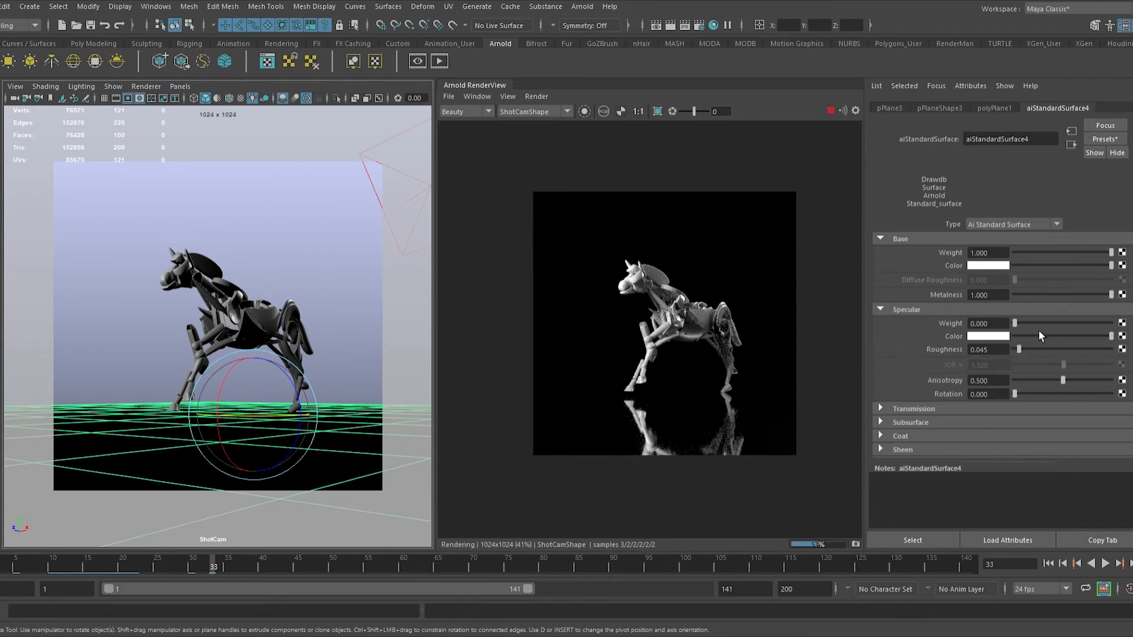
left_click(1065, 349)
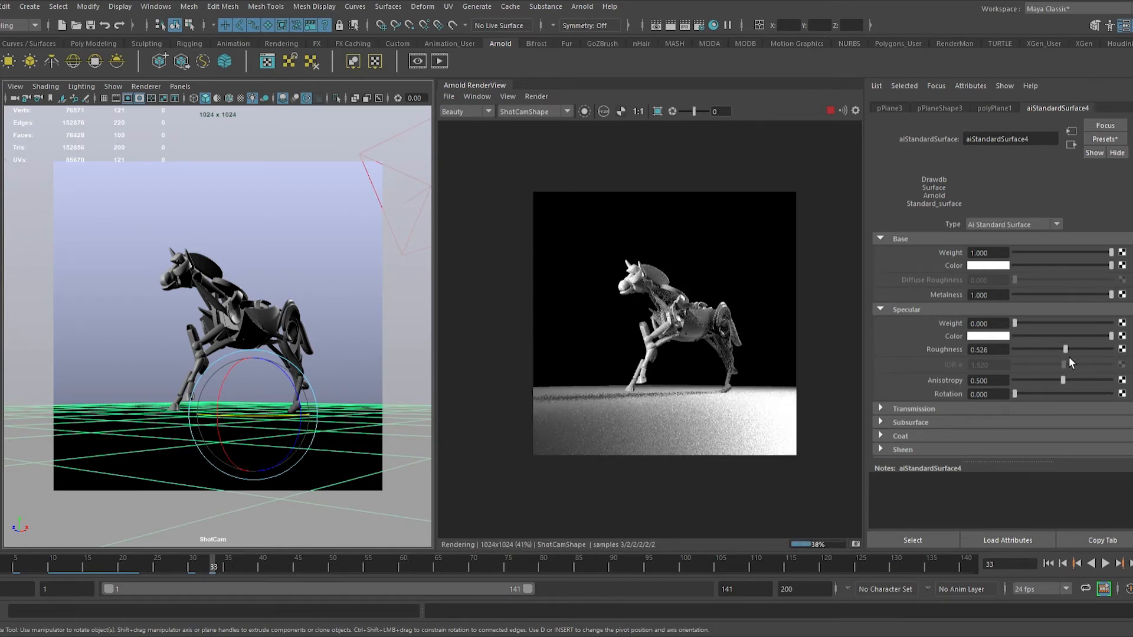
left_click_drag(1068, 357, 1049, 357)
left_click_drag(1025, 355, 1023, 355)
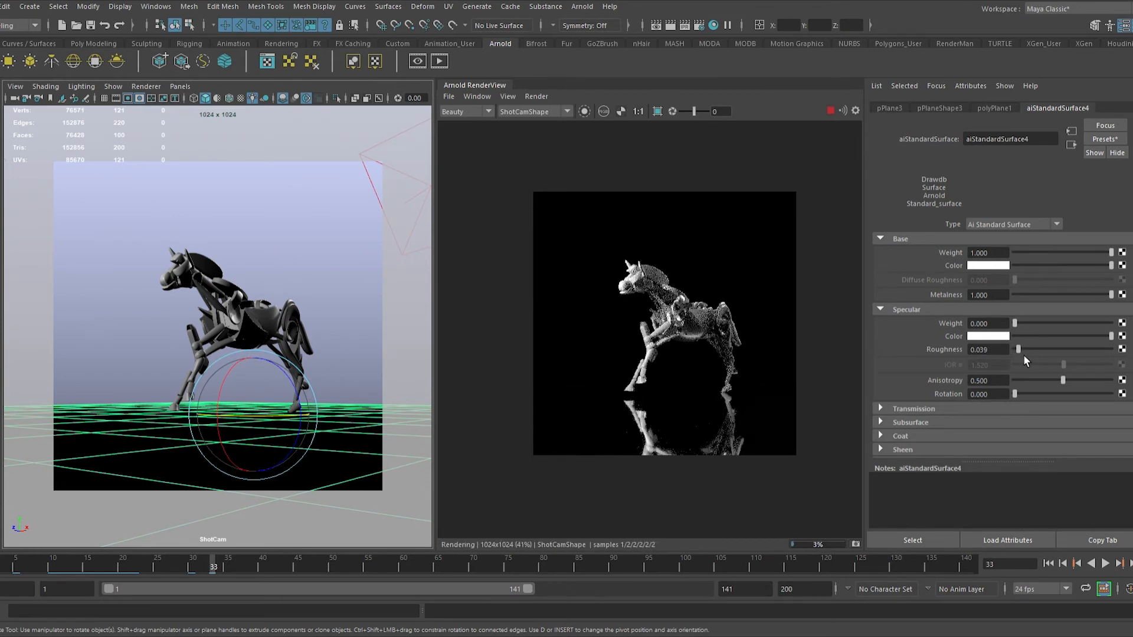
Step: Set the ground material's metalness to 0.779 and darken its base color to nearly black
left_click_drag(1108, 296, 1096, 295)
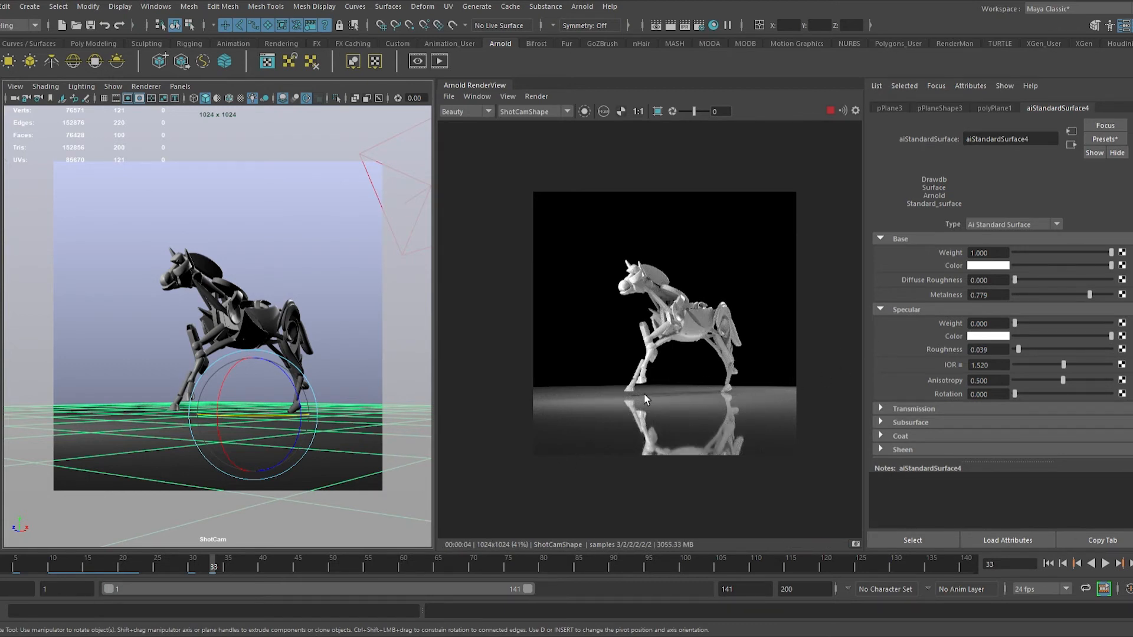
left_click_drag(1112, 267, 1023, 282)
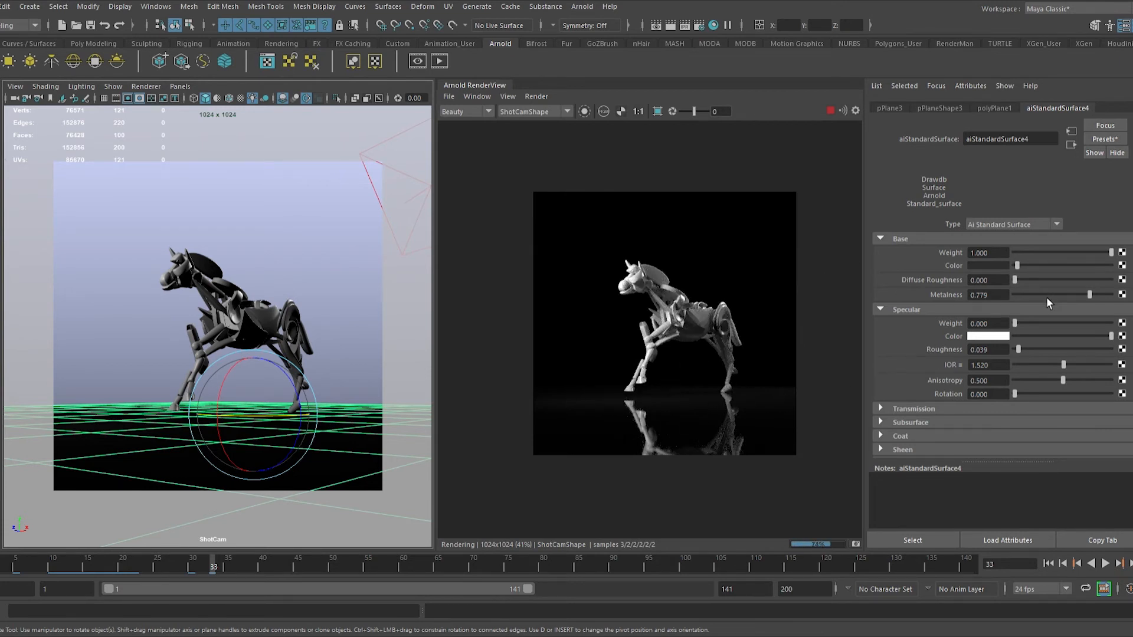
left_click_drag(1026, 269, 1021, 268)
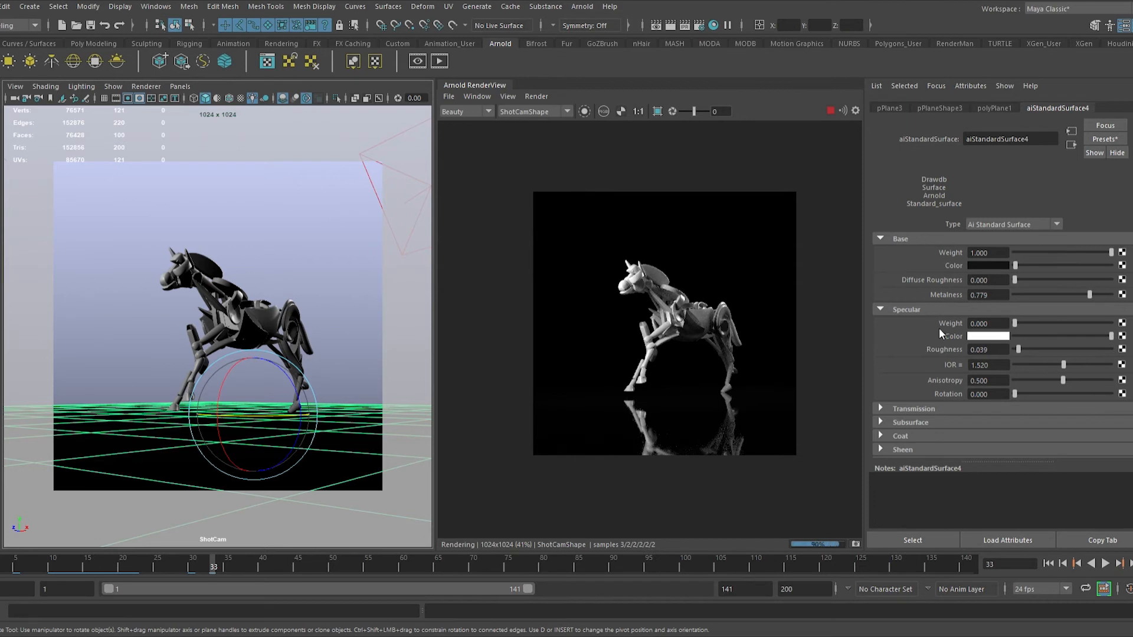
key("ctrl+z")
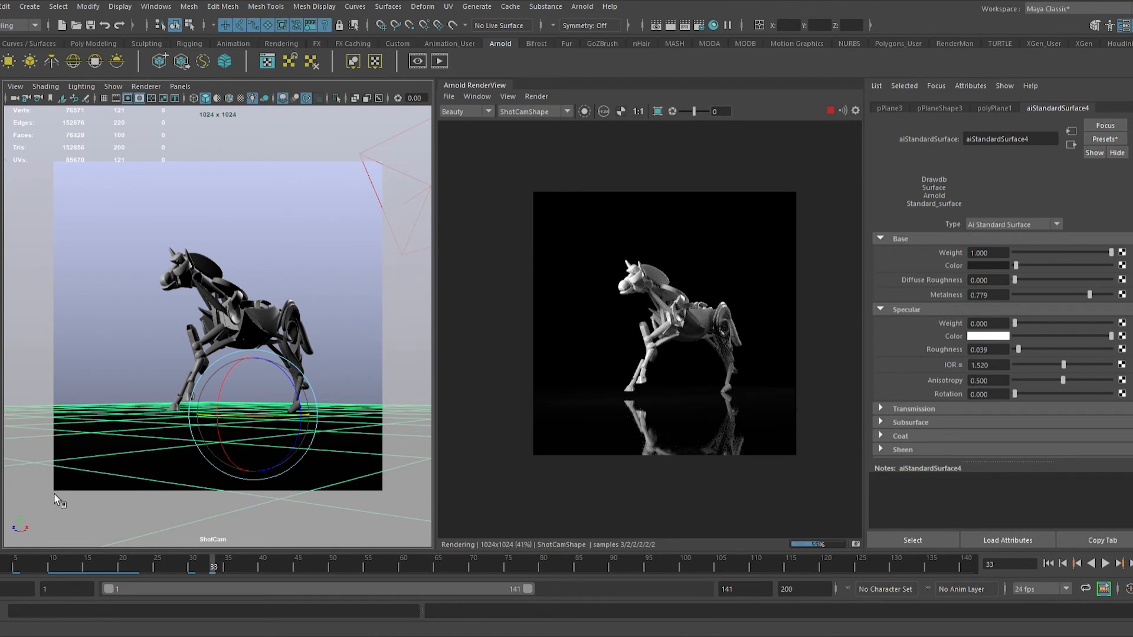
Step: Deselect the ground plane and play back the animation through ShotCam to check the framing and floor reflection
left_click(366, 355)
key("alt+v")
key("alt+v")
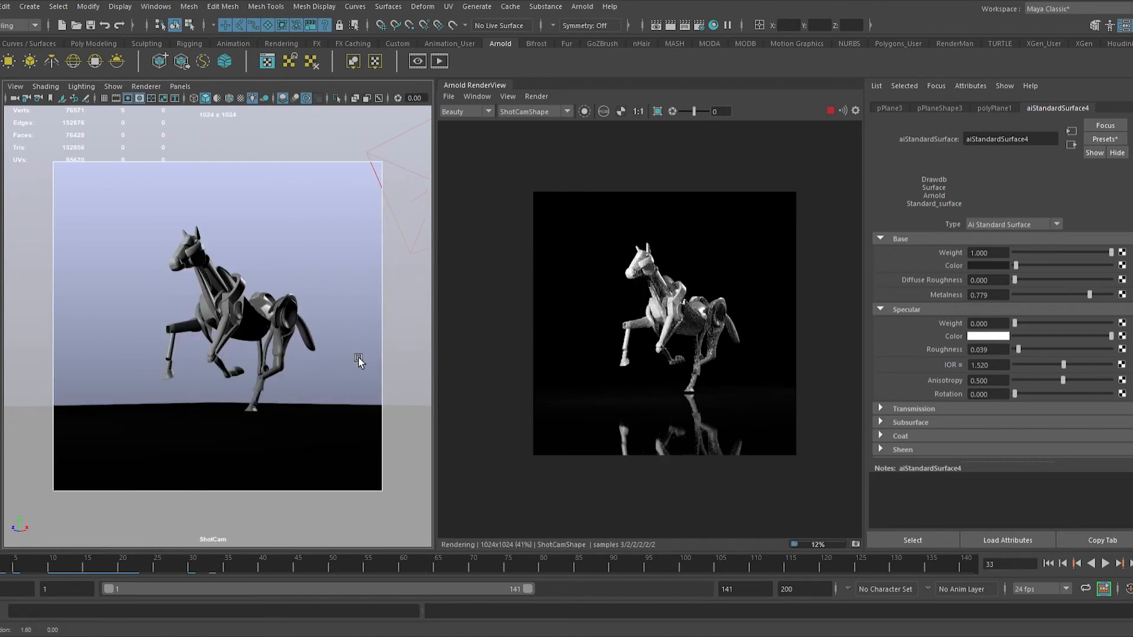
left_click(1106, 563)
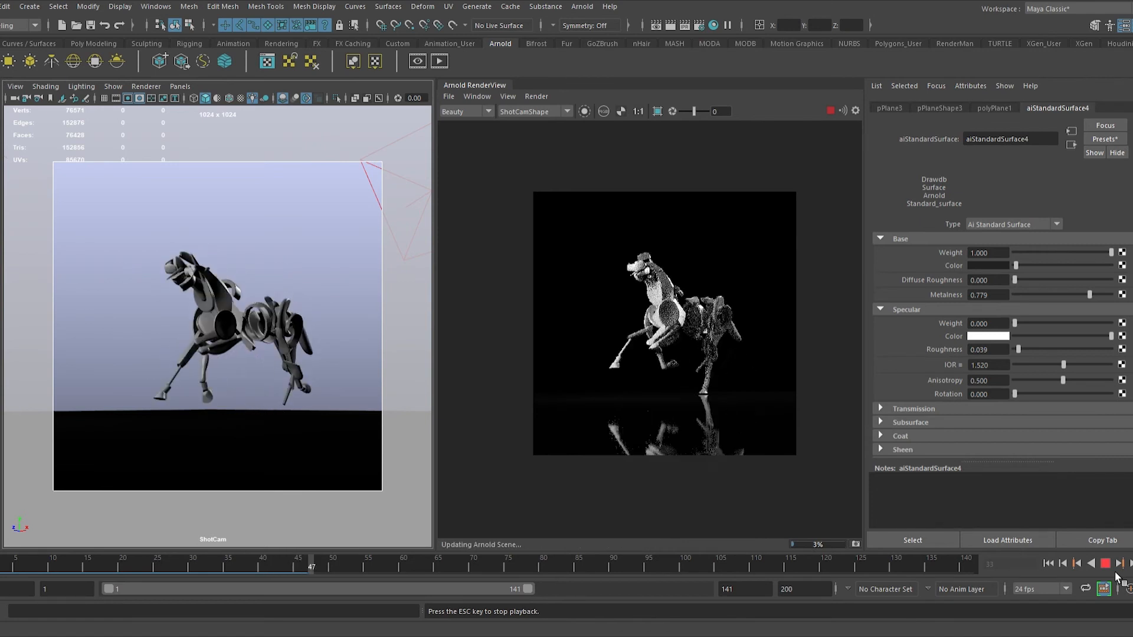
left_click(1105, 564)
Step: Stop the playback, select ShotCam, return to the beginning of the timeline, and slightly shift the camera framing on the horse
left_click(13, 99)
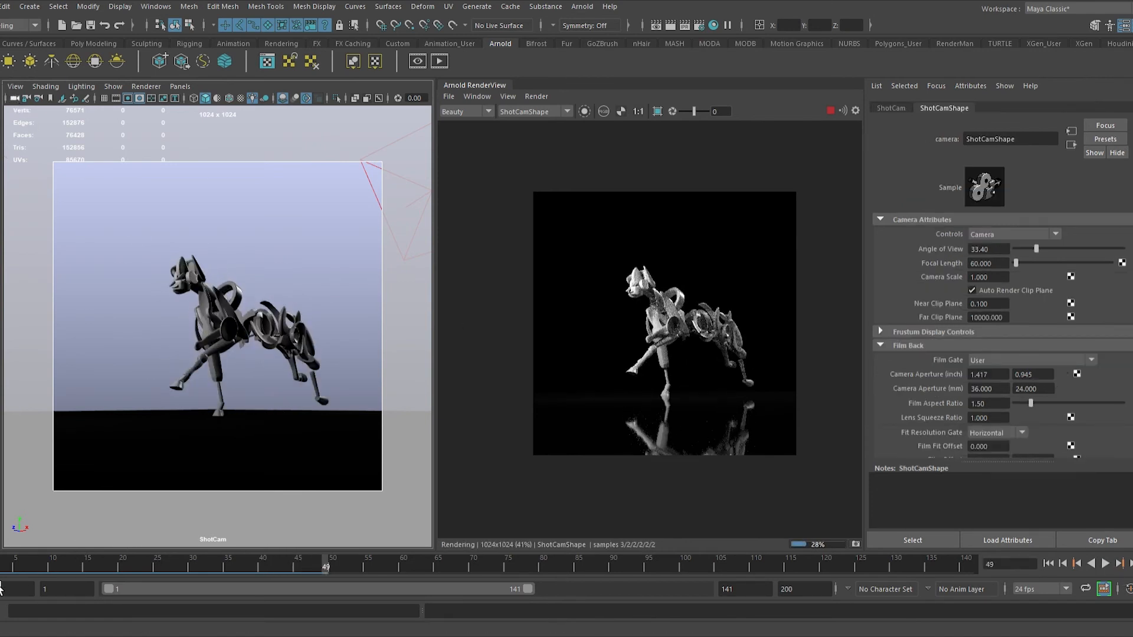
left_click(1, 572)
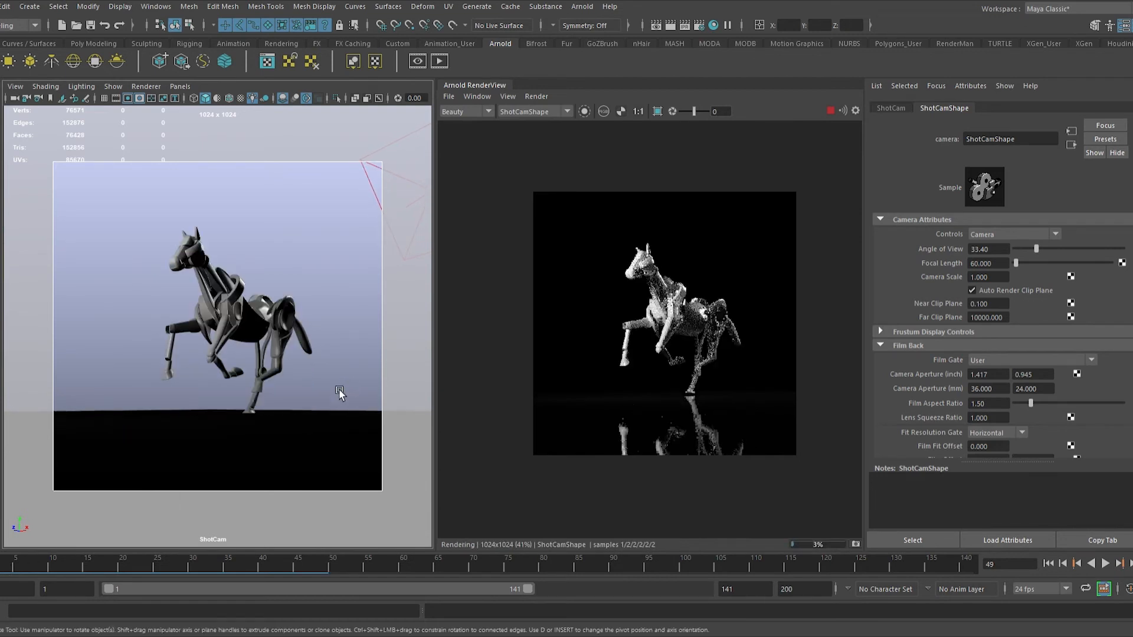
left_click_drag(331, 397, 323, 395)
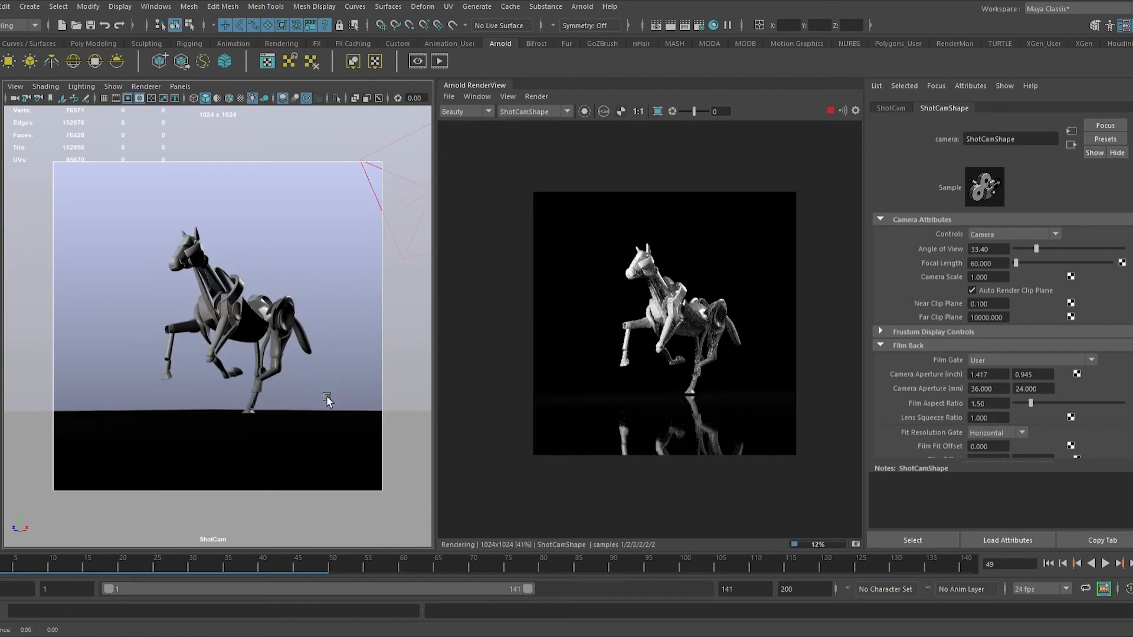
key("ctrl+z")
left_click_drag(328, 398, 330, 394, "alt")
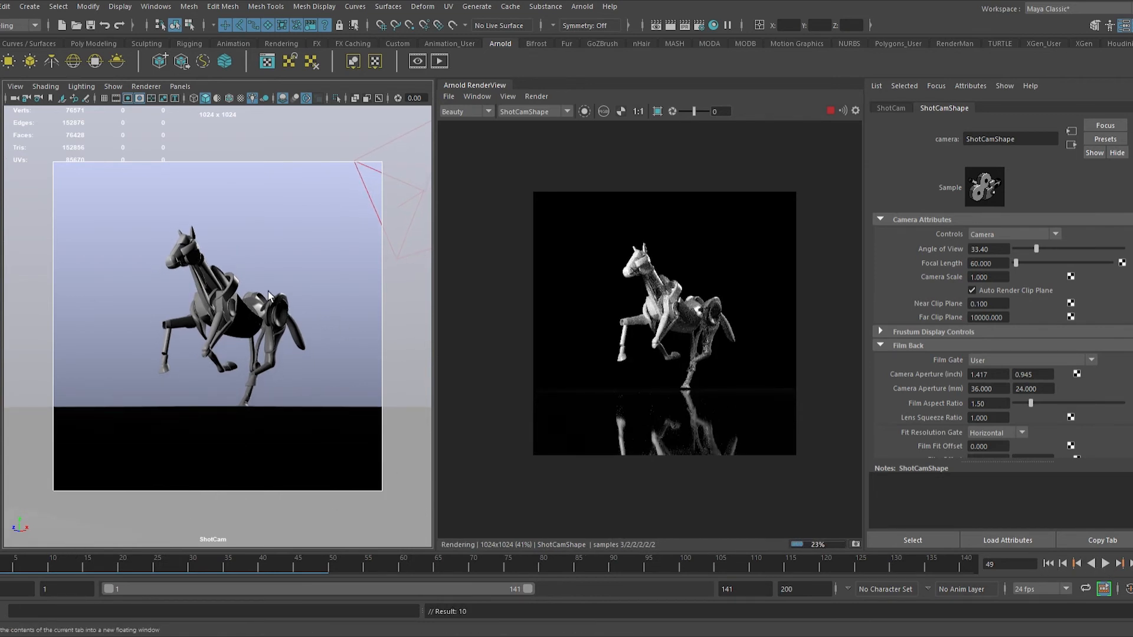
Step: Play and scrub the animation through ShotCam up to frame 69 to check the framing in the live render
left_click(1106, 564)
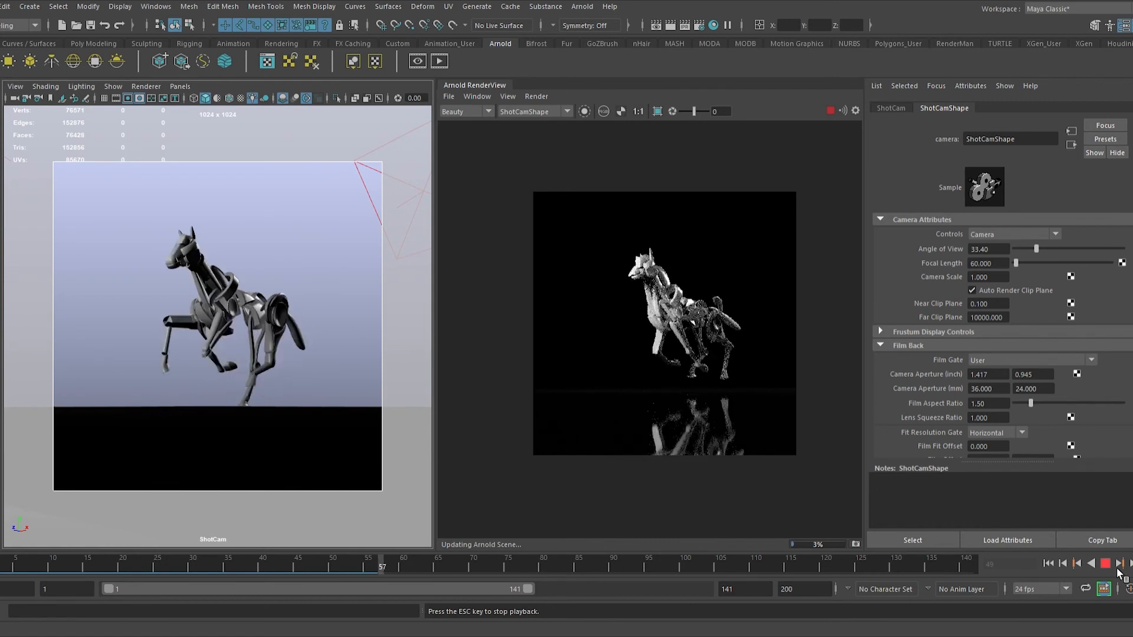
left_click(1105, 564)
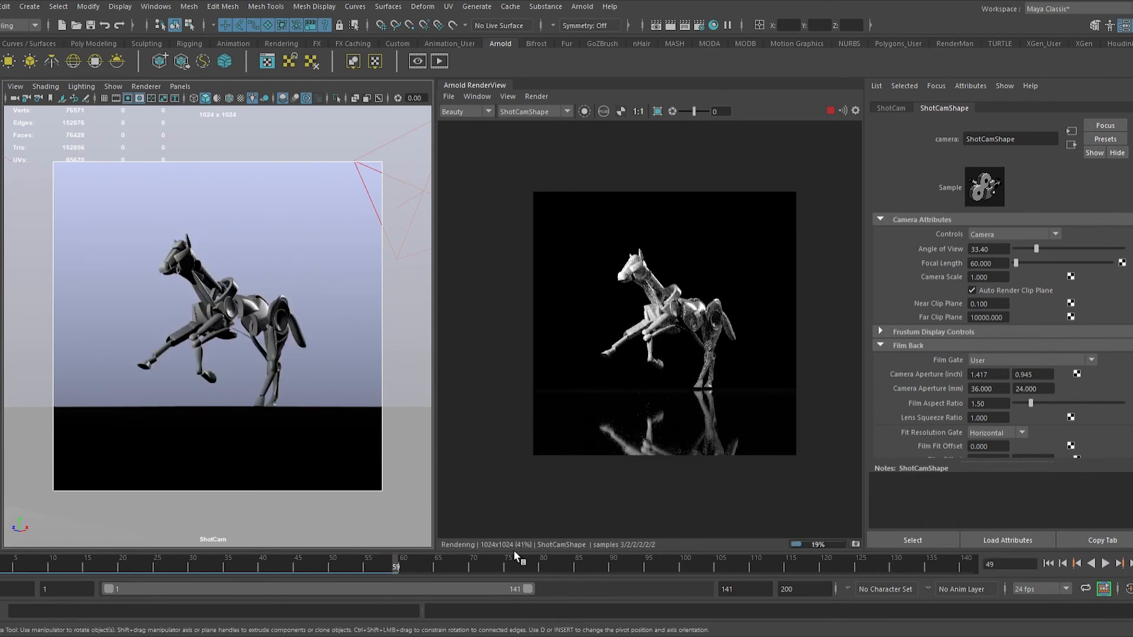
left_click(108, 570)
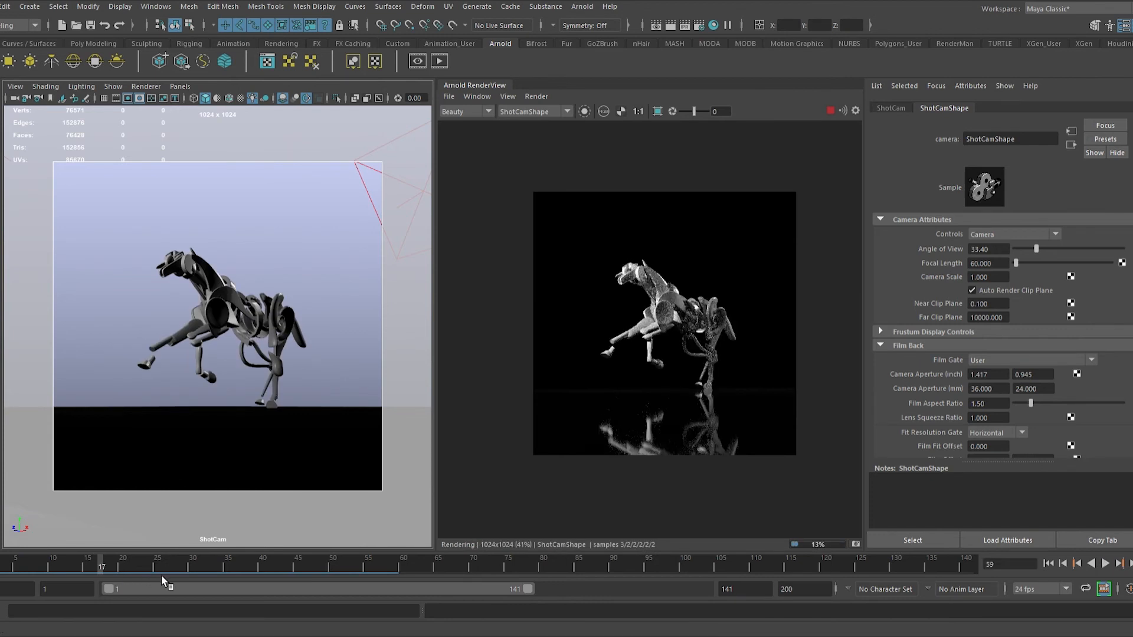
left_click_drag(161, 576, 466, 584)
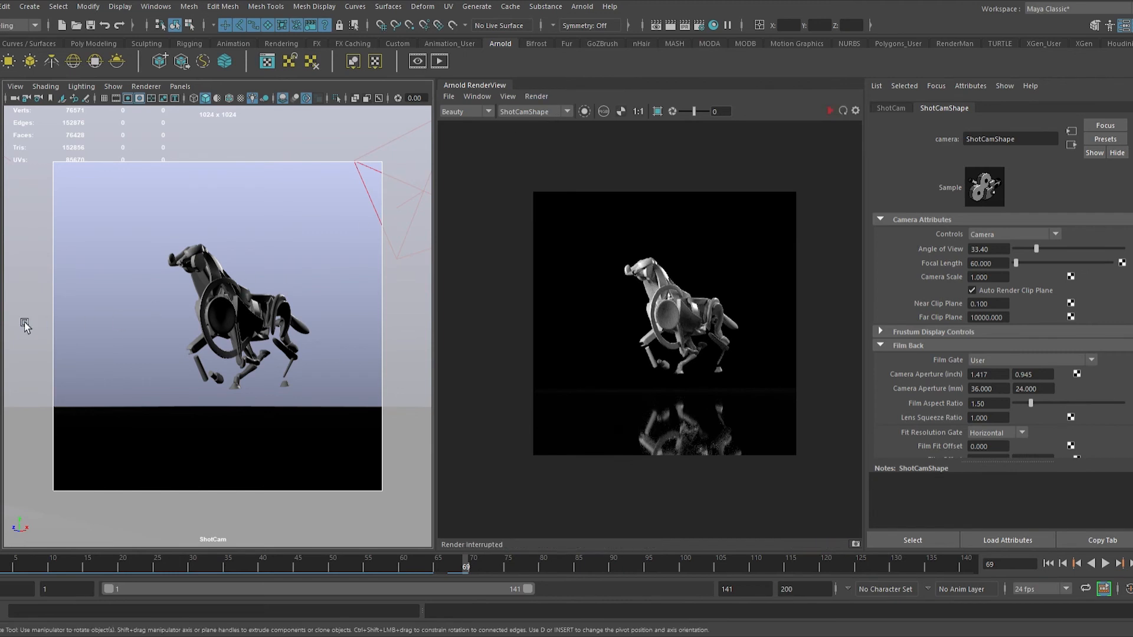
Step: In the perspective view, select the aiAreaLight1 area light beside the horse and hide the resolution gate and its mask
left_click(2, 304)
right_click_drag(251, 284, 179, 275, "alt")
left_click_drag(179, 277, 132, 215, "alt")
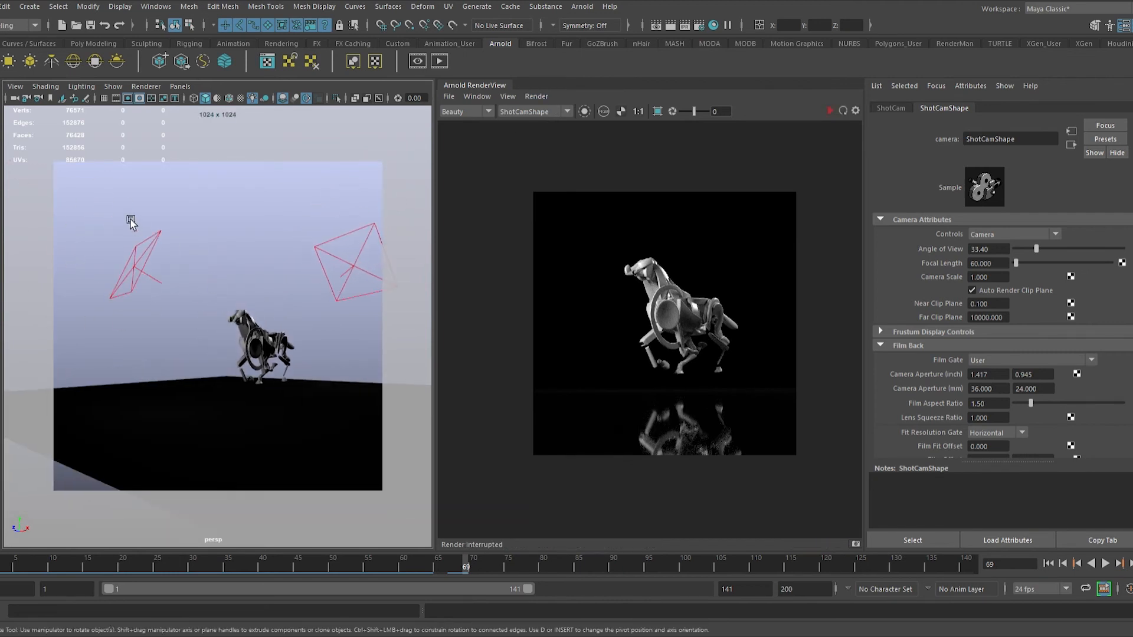
left_click(185, 273)
left_click(139, 98)
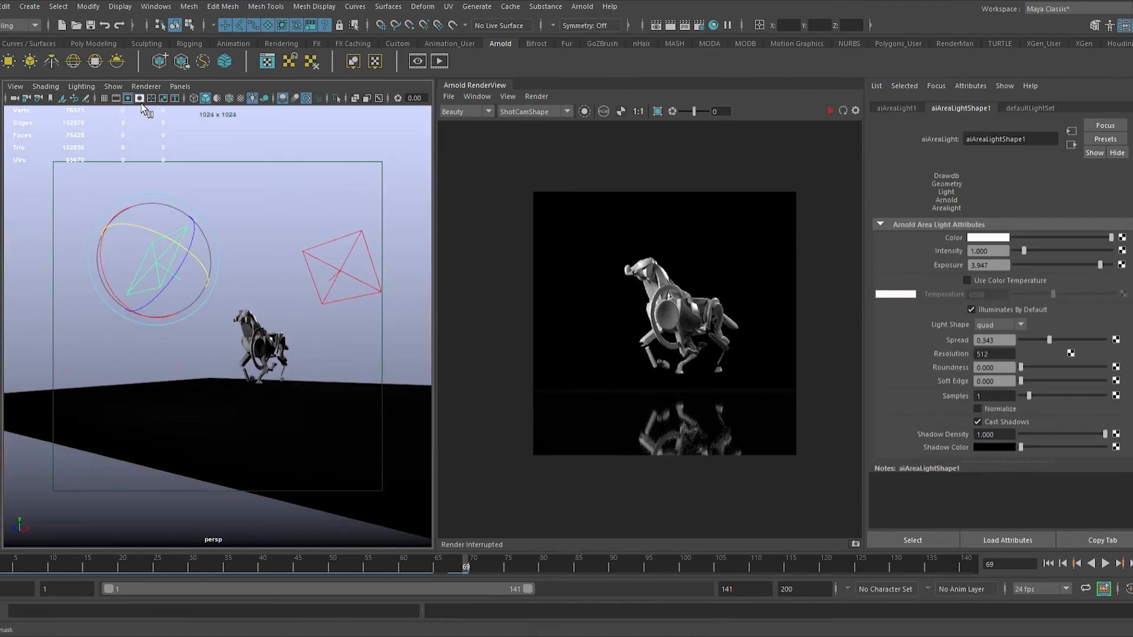
left_click_drag(144, 109, 306, 295, "alt")
Step: Adjust the placement and rotation of aiAreaLight1 relative to the horse and set its exposure to 4.868
key("w")
key("e")
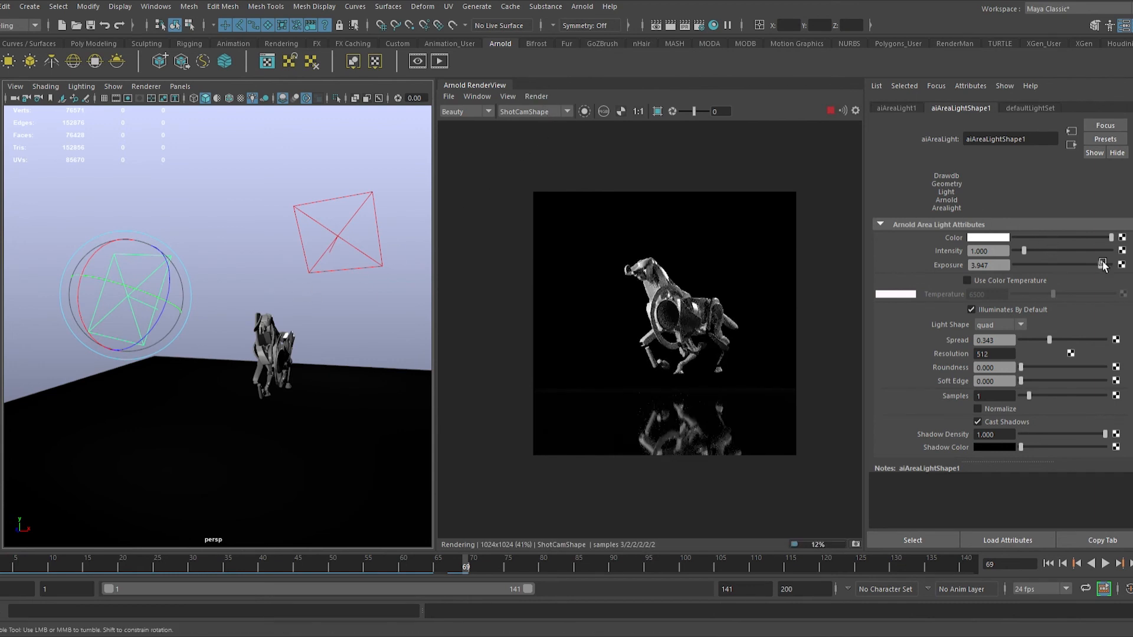
left_click_drag(1100, 265, 1109, 266)
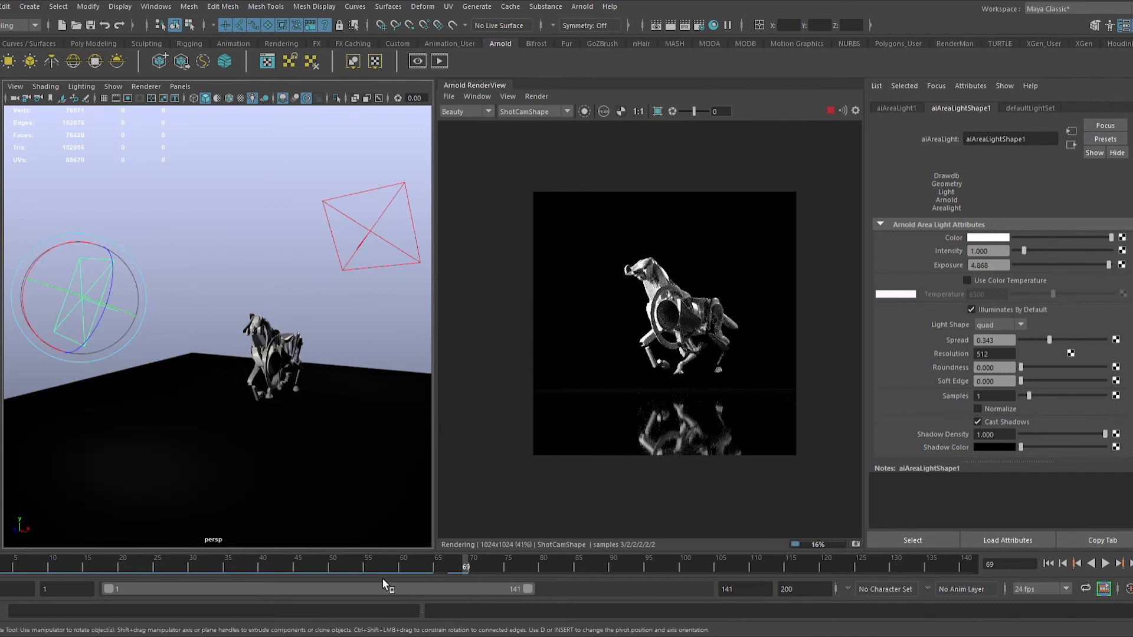
Step: Scrub through the timeline to frames 62, 89, 96 and 108 to check the adjusted lighting in the live render
left_click(366, 565)
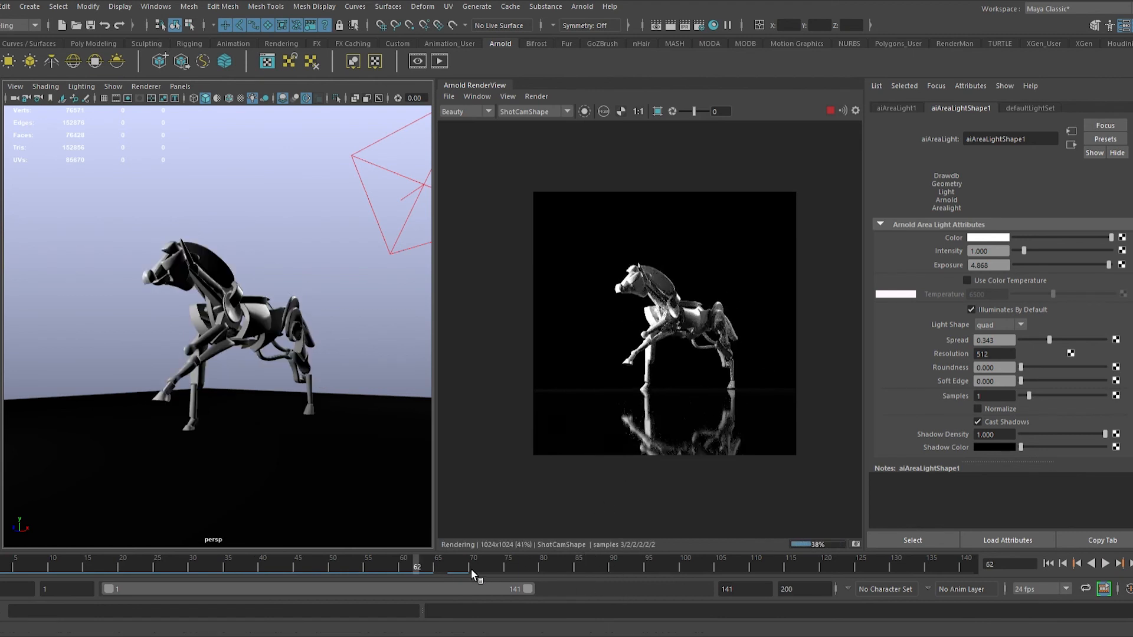
left_click_drag(470, 569, 608, 579)
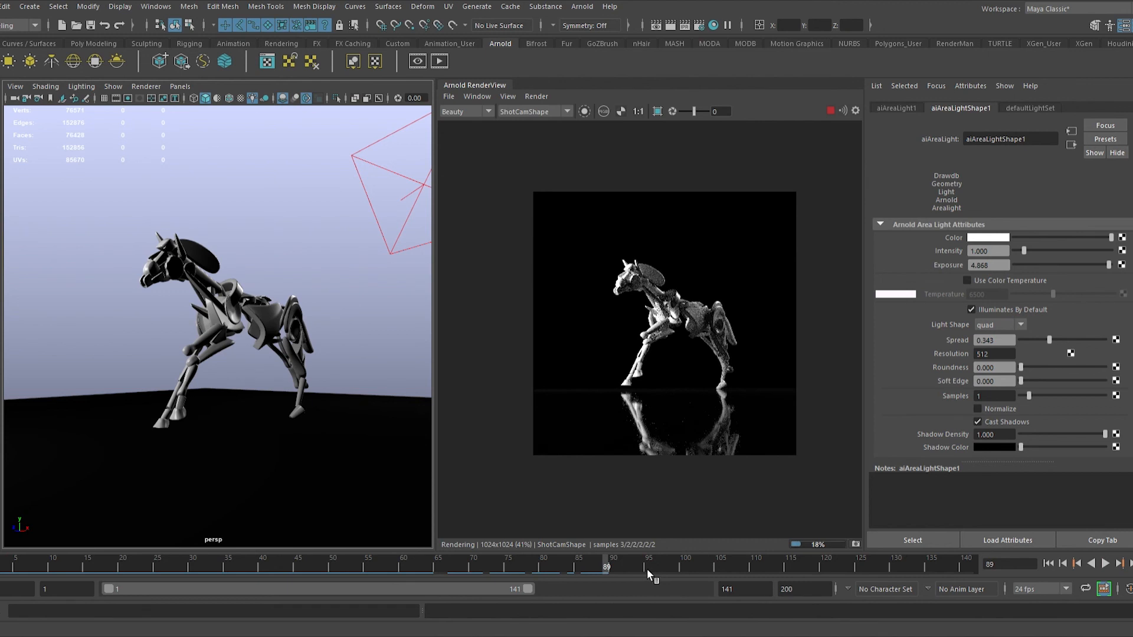
key(".")
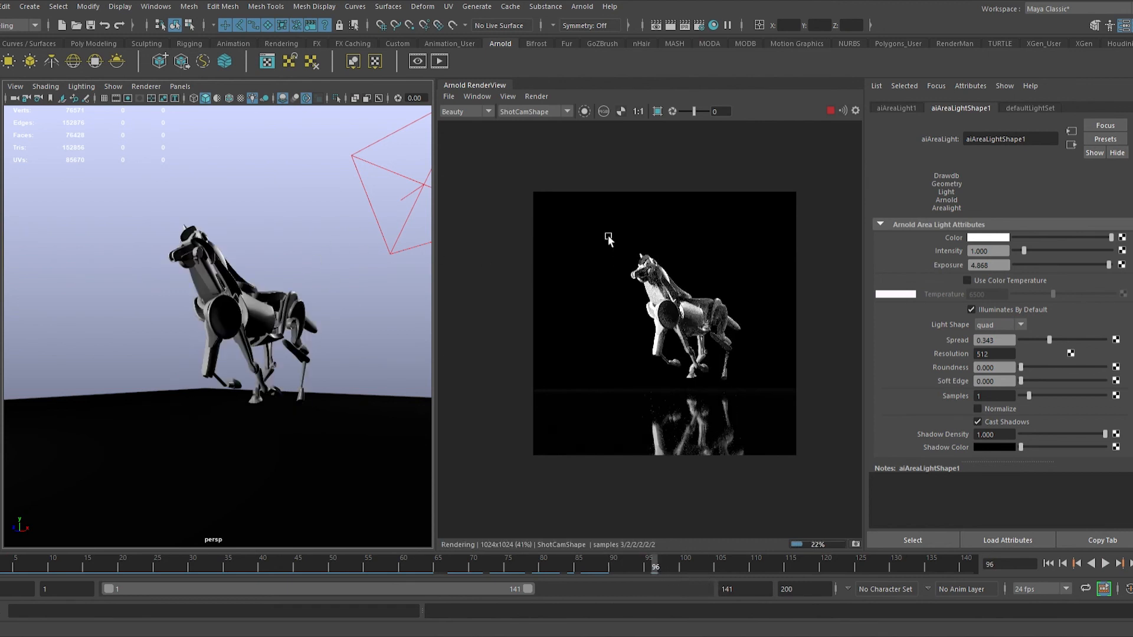
left_click(744, 566)
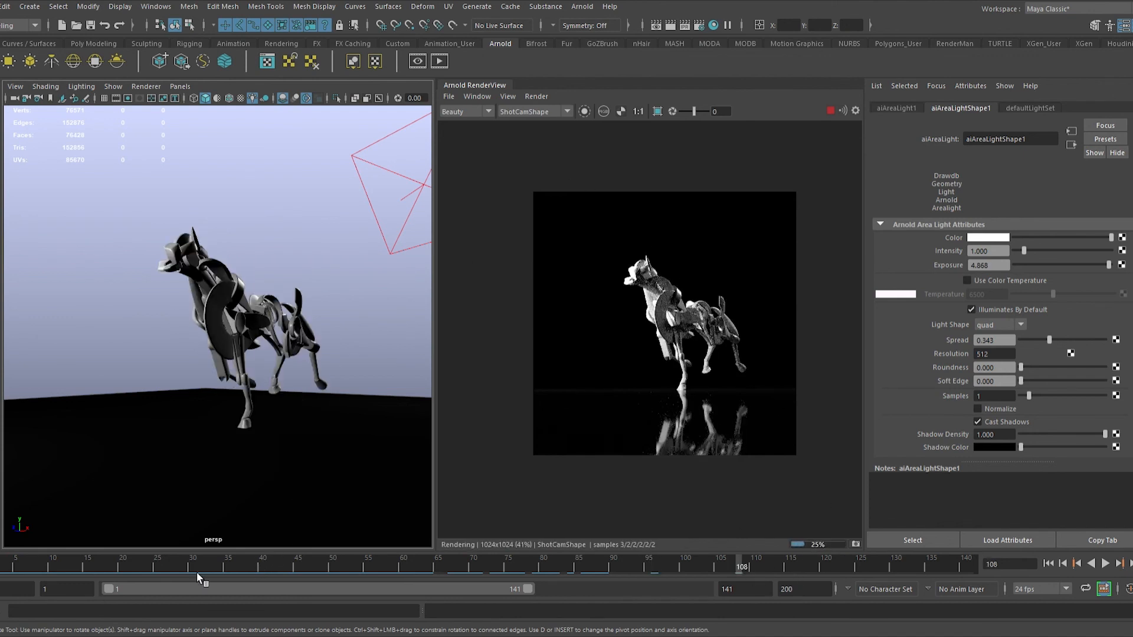